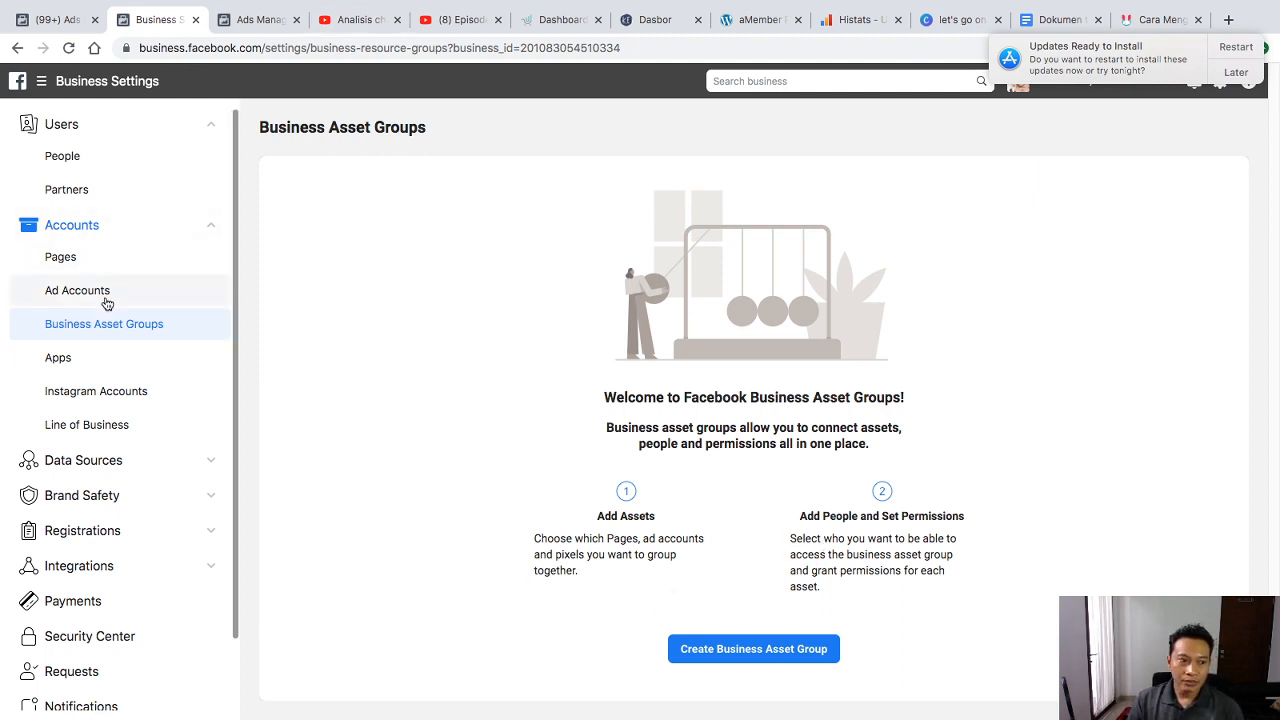
Start a business asset group organized by separate brands or line of business and name it "01. Fashion Group 1"
{"action": "left_click", "coordinate": [735, 647]}
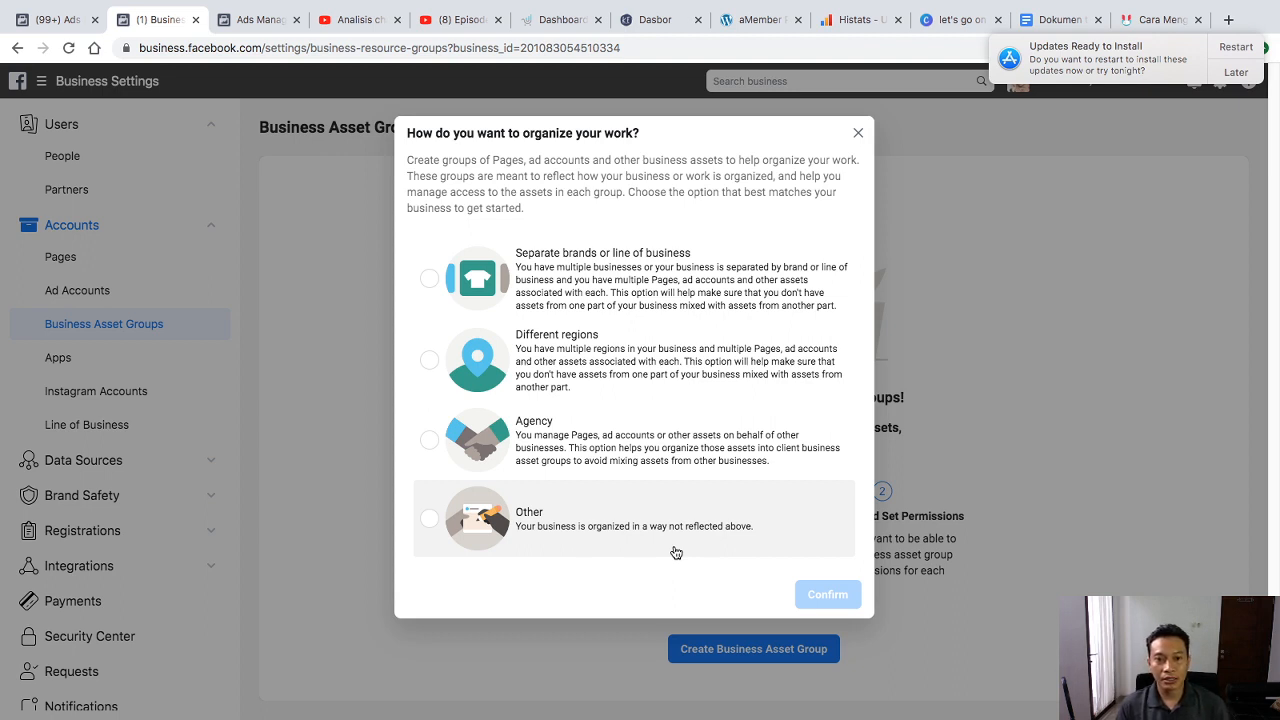
{"action": "left_click", "coordinate": [588, 289]}
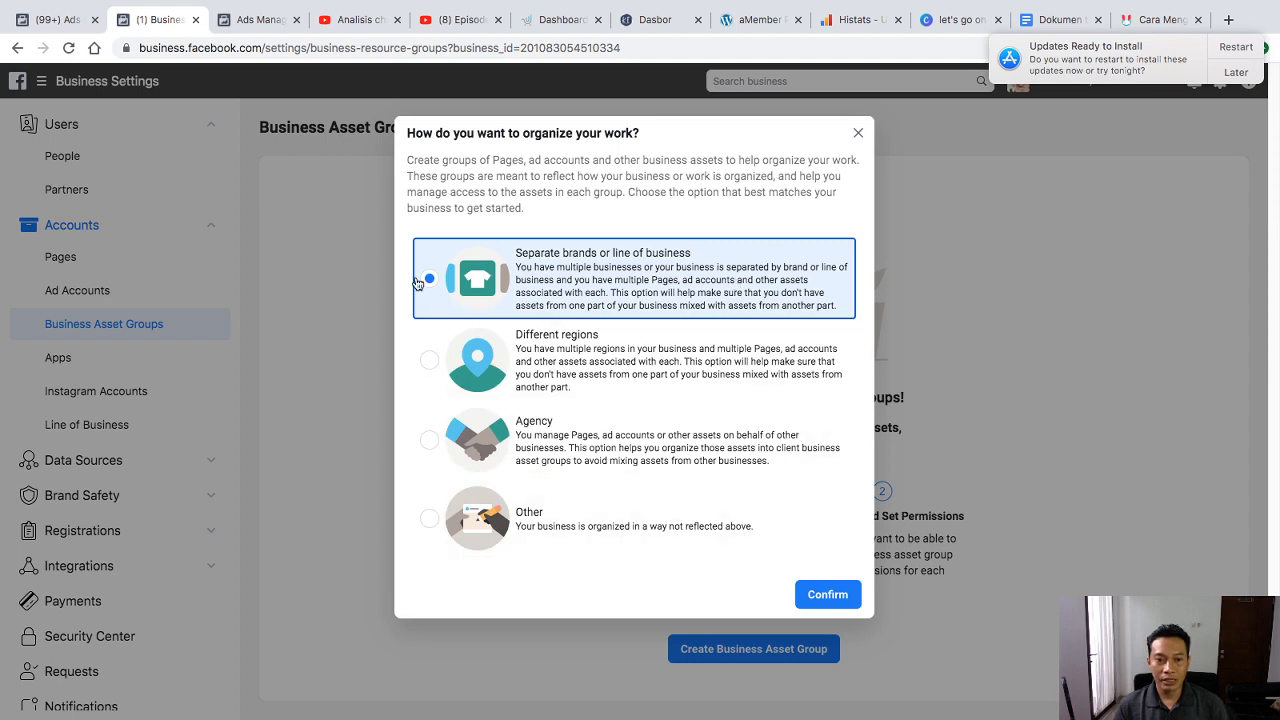
{"action": "left_click", "coordinate": [828, 594]}
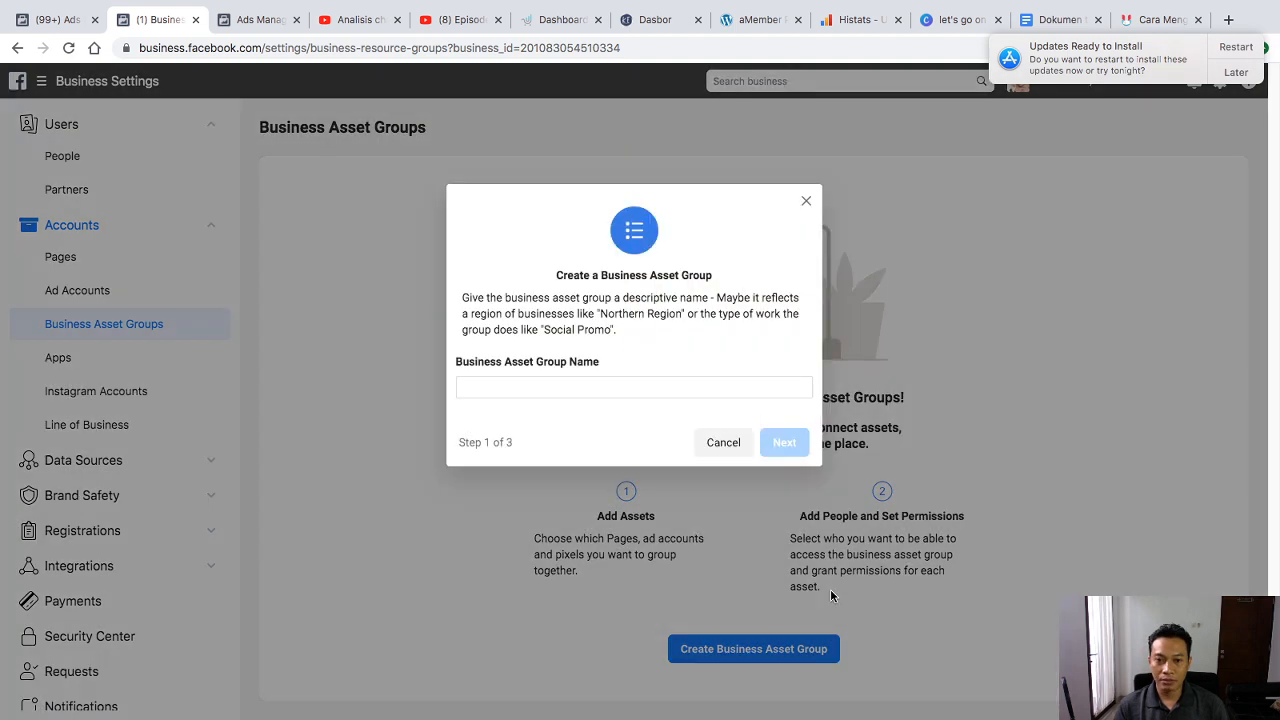
{"action": "left_click", "coordinate": [598, 391]}
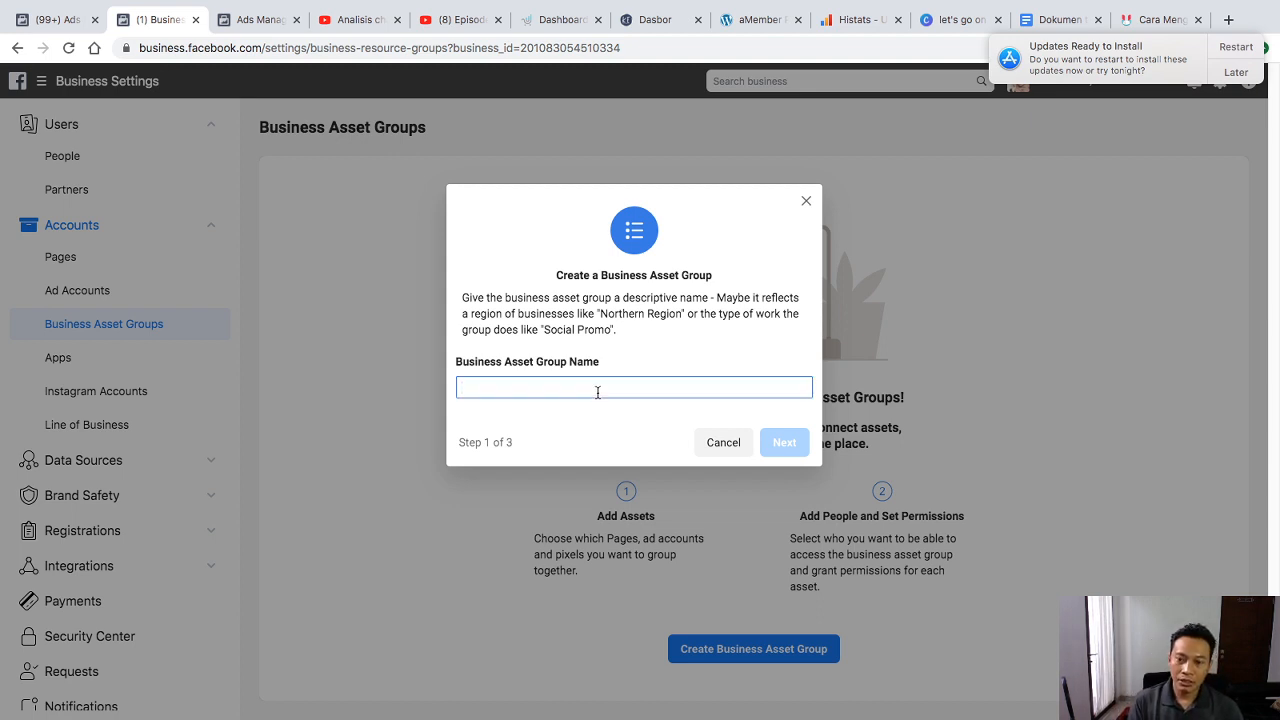
{"action": "type", "text": "01. "}
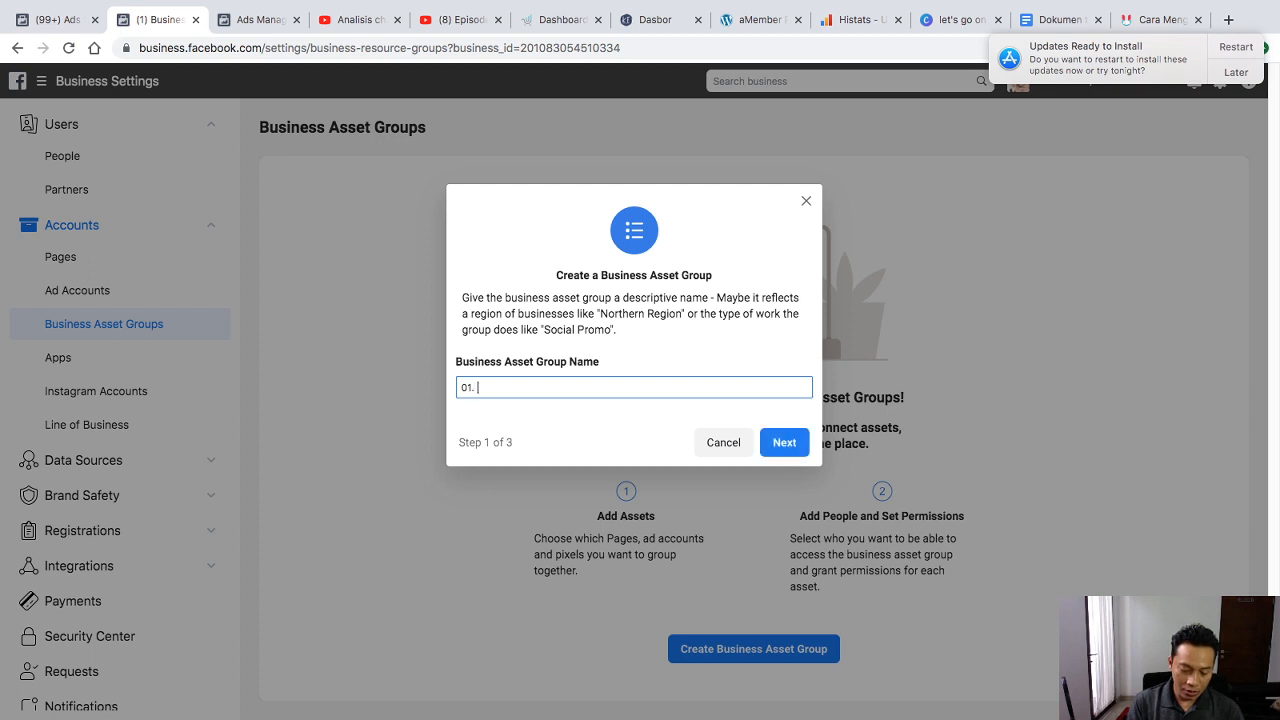
{"action": "type", "text": "Fas"}
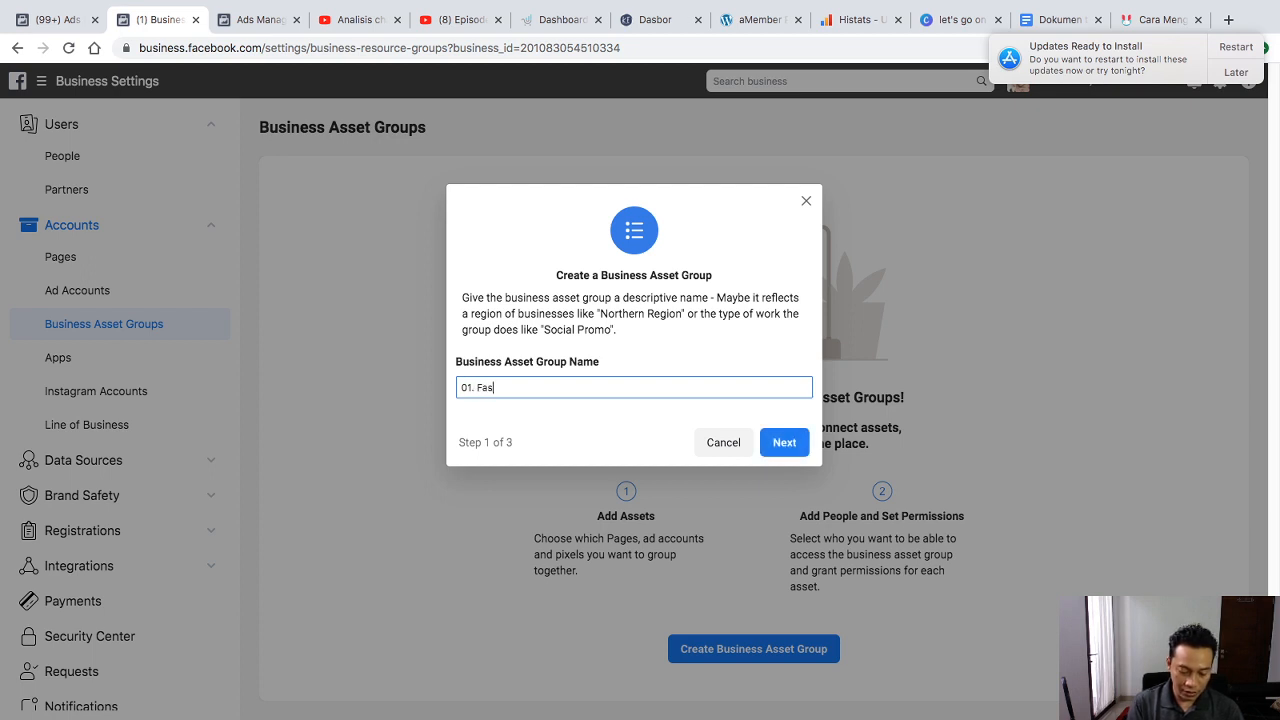
{"action": "type", "text": "hion Group 1"}
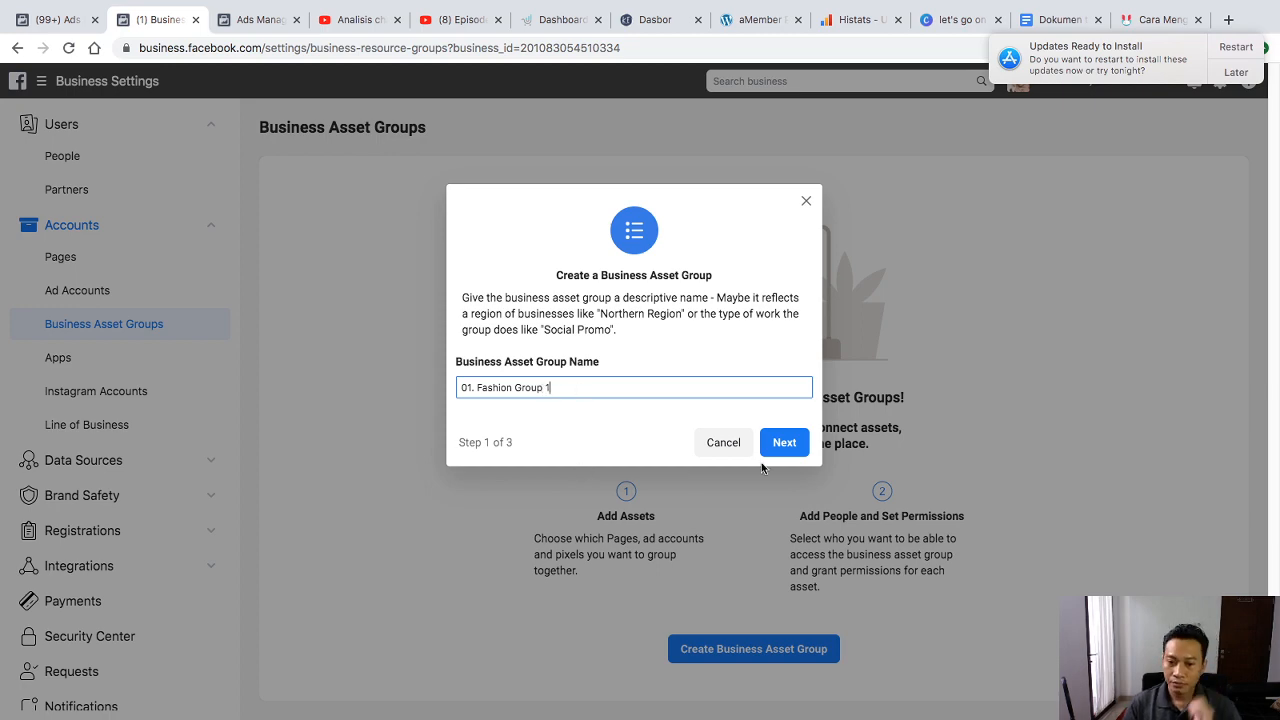
{"action": "left_click", "coordinate": [787, 442]}
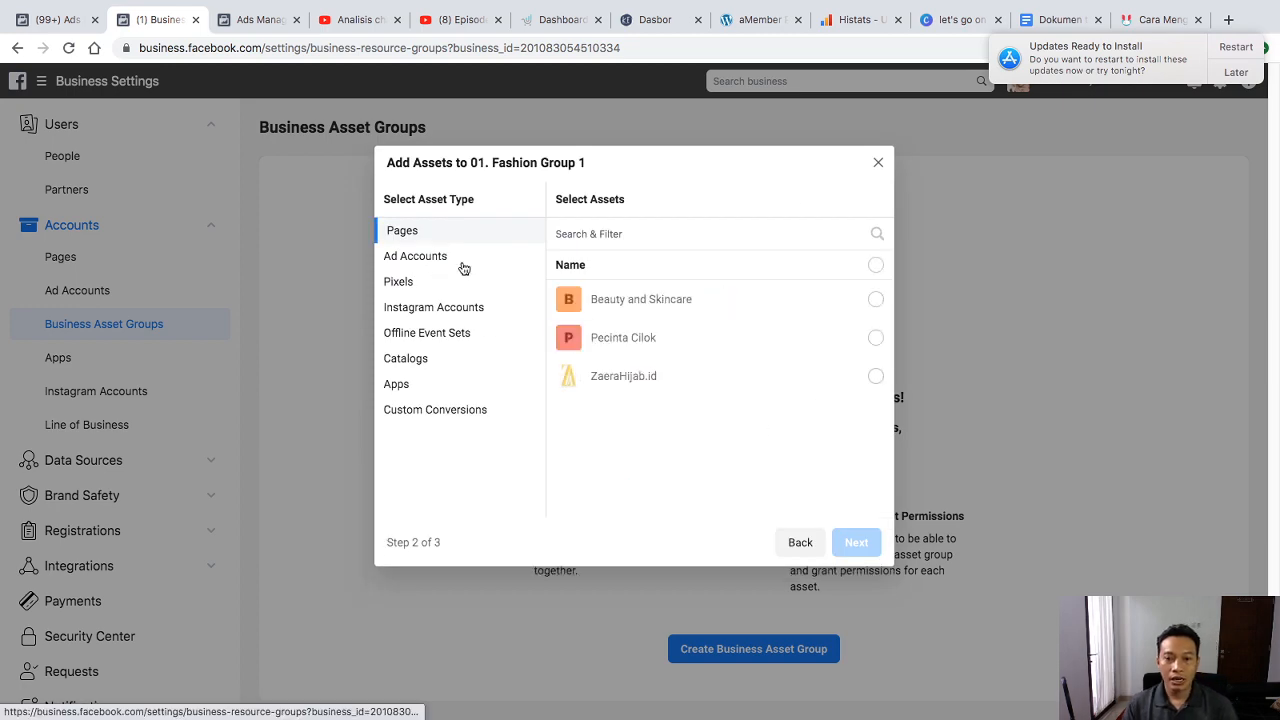
Select the ZaeraHijab.id Page, the Account Belajar Bareng ad account and the Zaera Pixel as assets for the group
{"action": "left_click", "coordinate": [735, 379]}
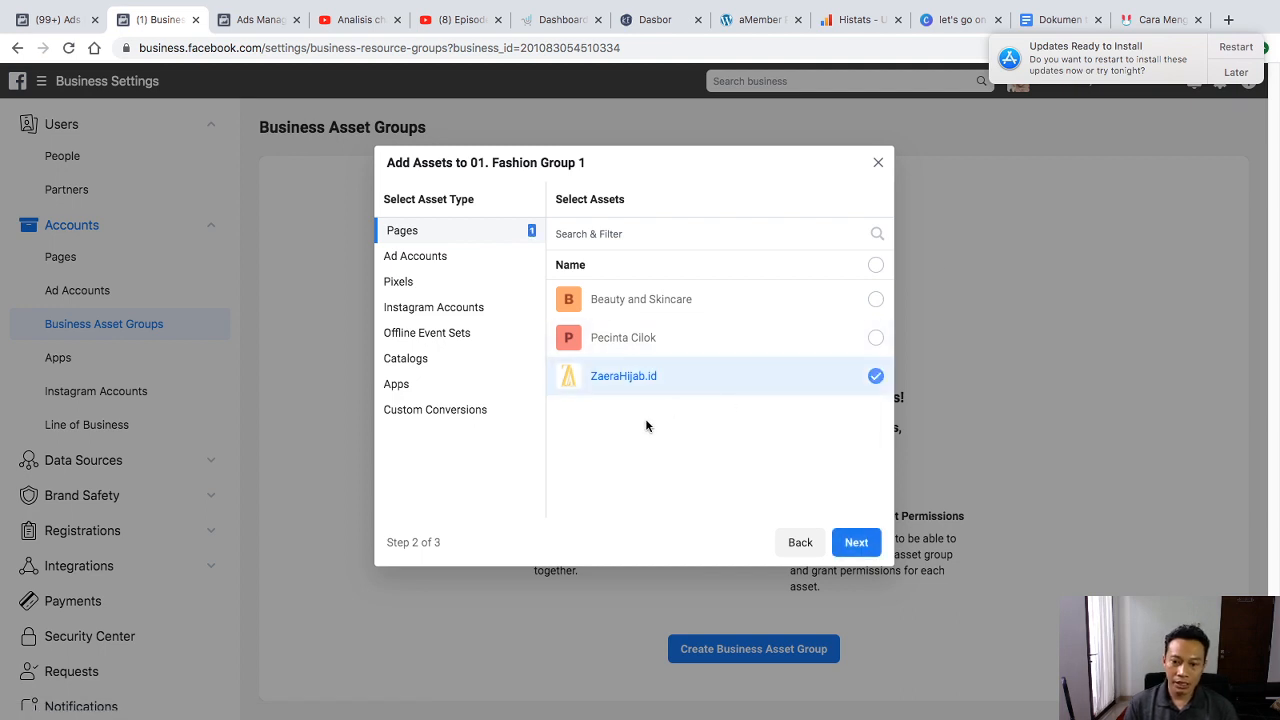
{"action": "left_click", "coordinate": [394, 259]}
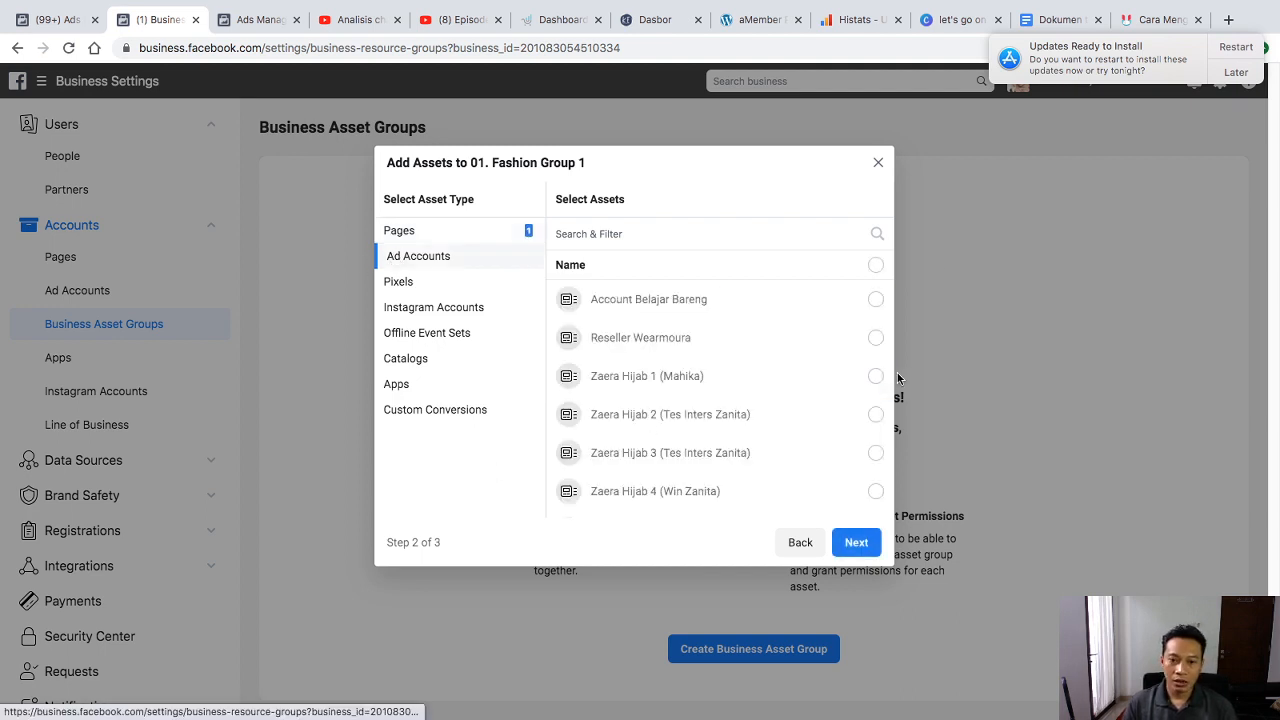
{"action": "left_click", "coordinate": [806, 312]}
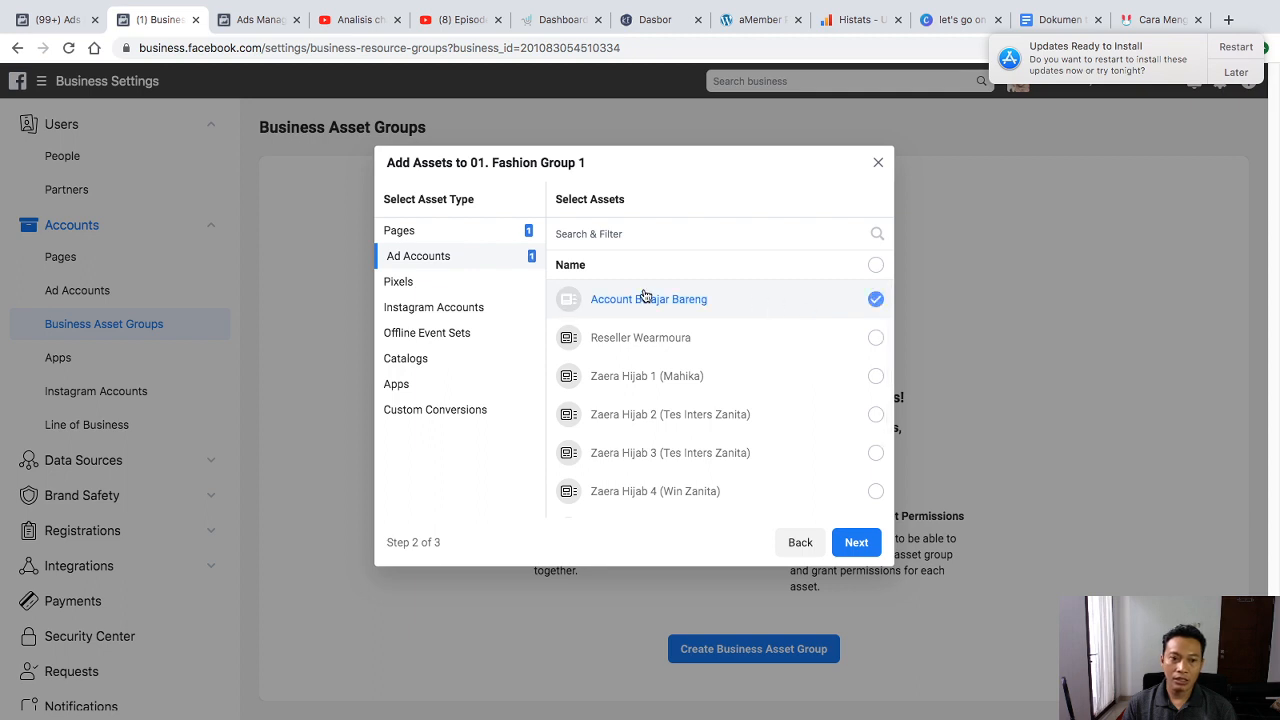
{"action": "left_click", "coordinate": [403, 287]}
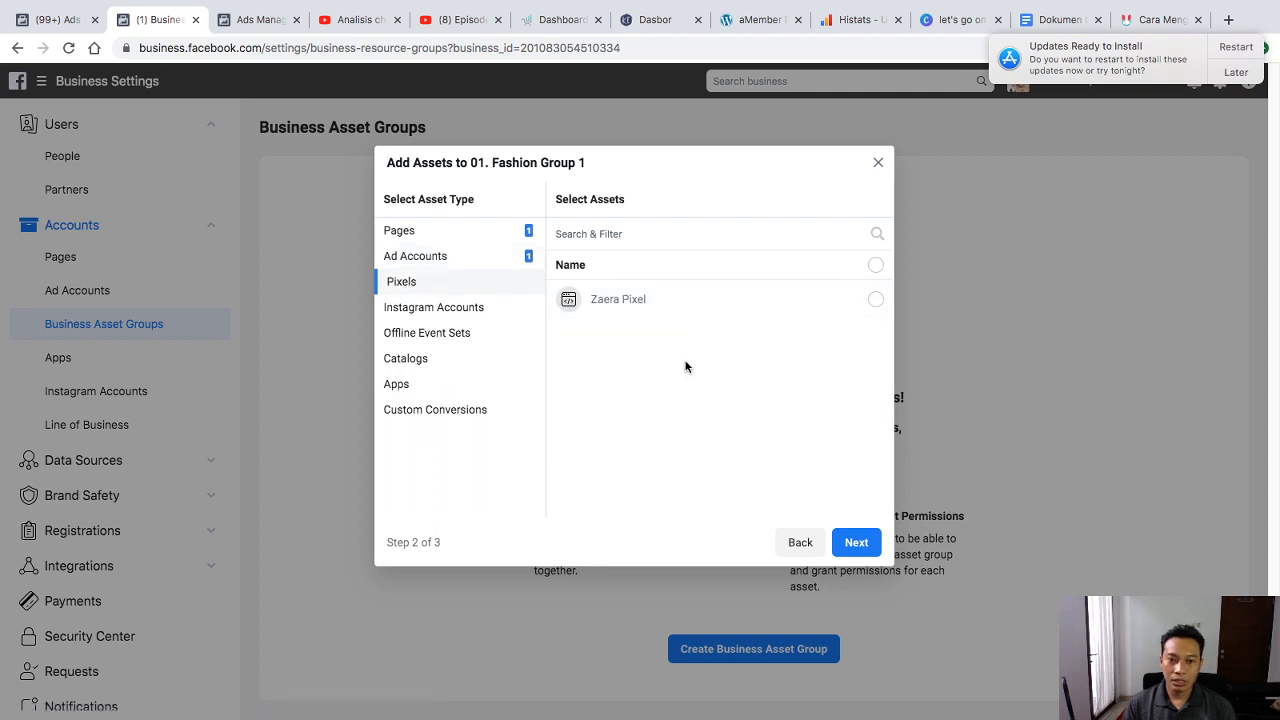
{"action": "left_click", "coordinate": [669, 304]}
{"action": "left_click", "coordinate": [418, 312]}
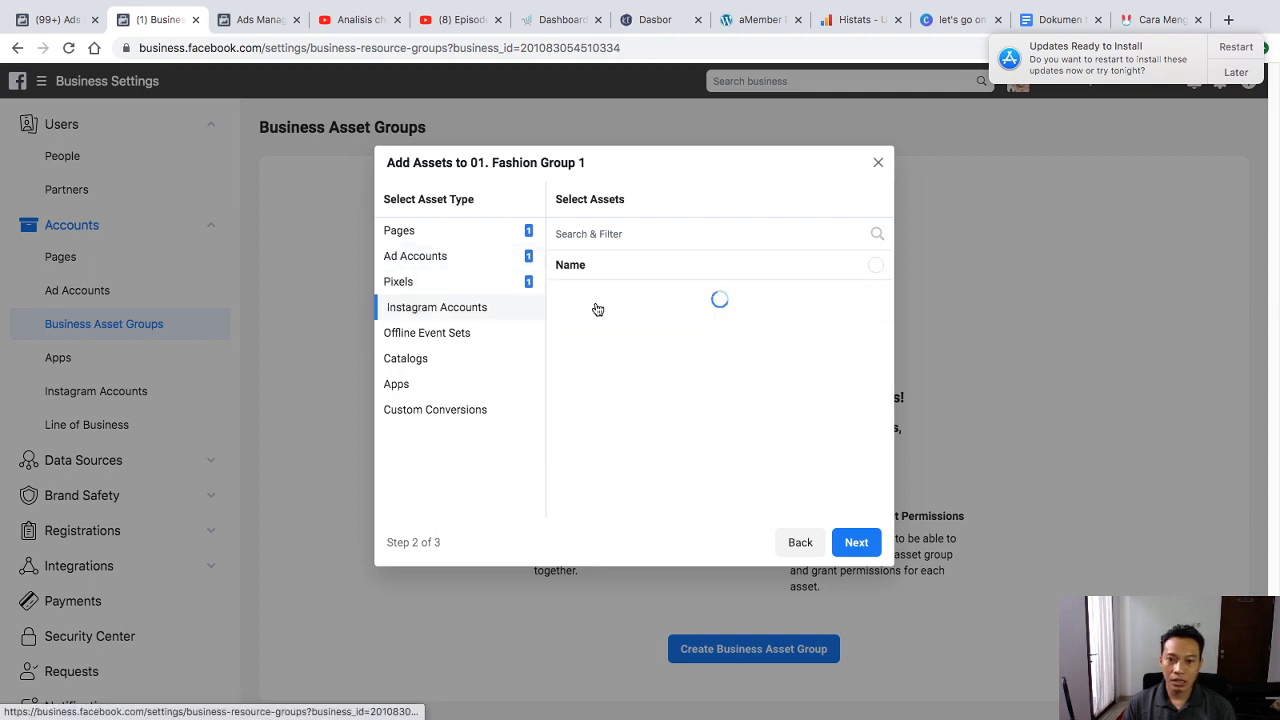
{"action": "left_click", "coordinate": [710, 310]}
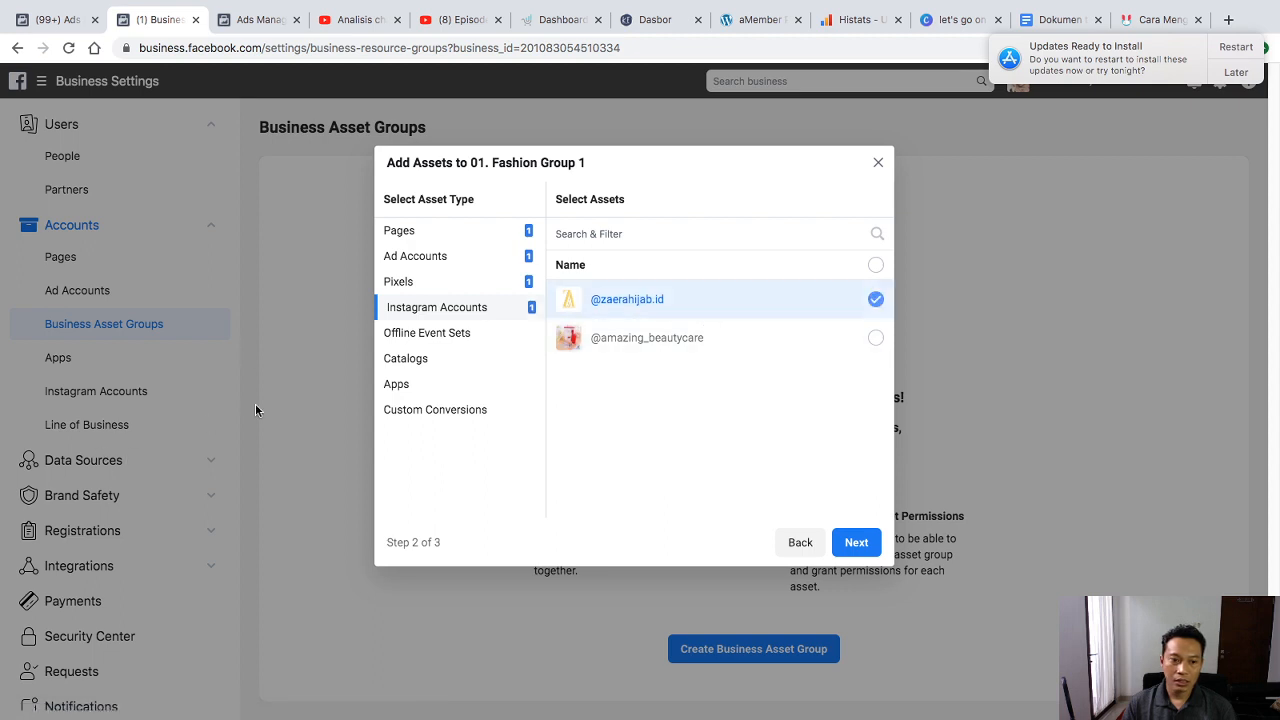
{"action": "left_click", "coordinate": [413, 338]}
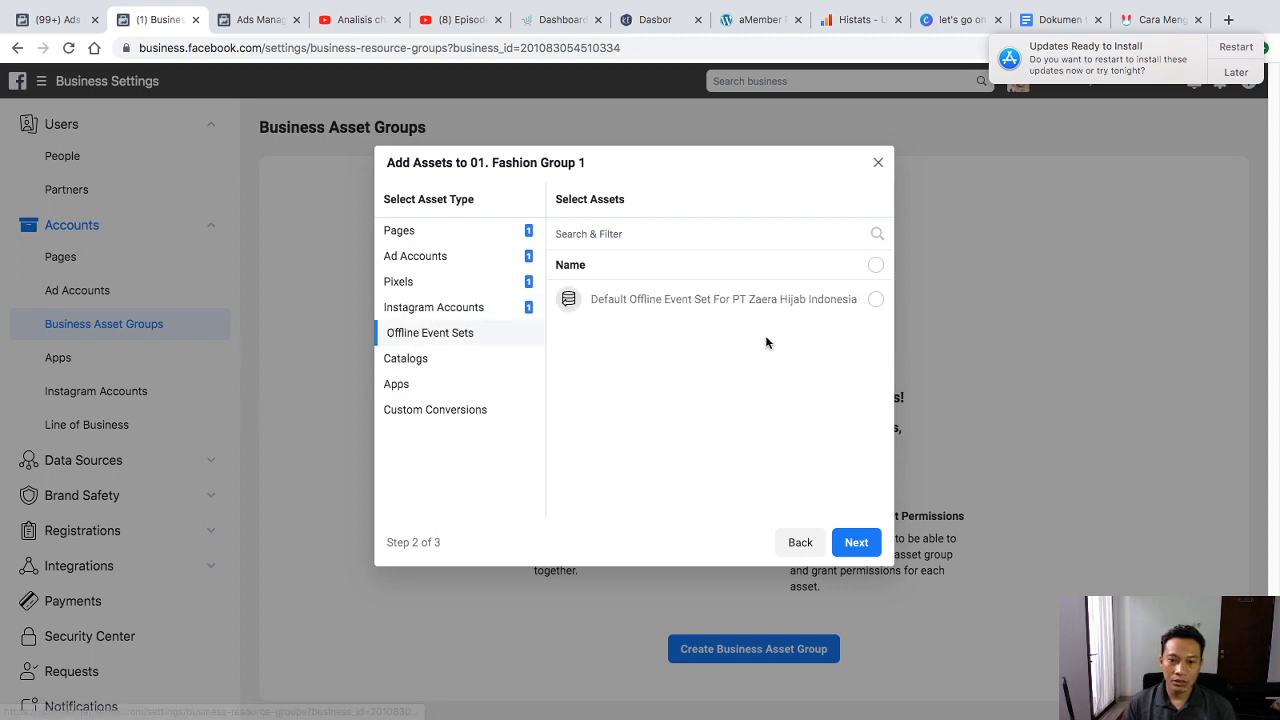
{"action": "left_click", "coordinate": [800, 305]}
{"action": "left_click", "coordinate": [432, 367]}
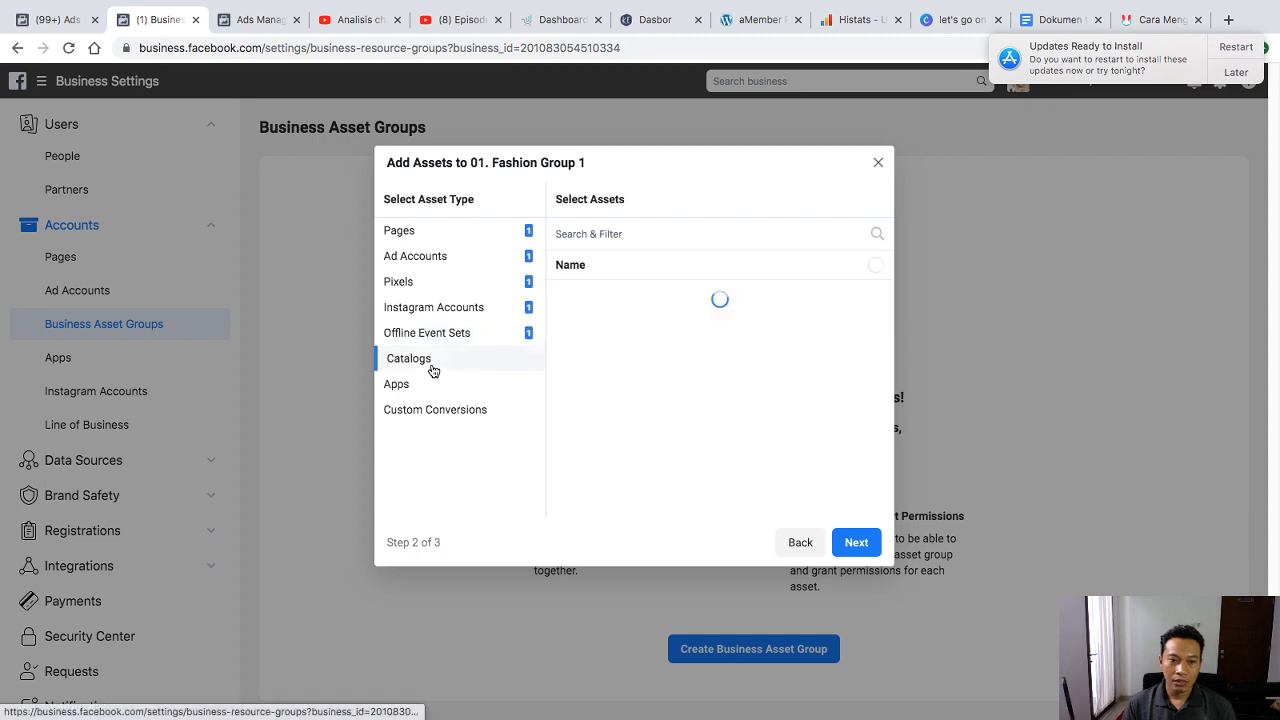
{"action": "left_click", "coordinate": [696, 309]}
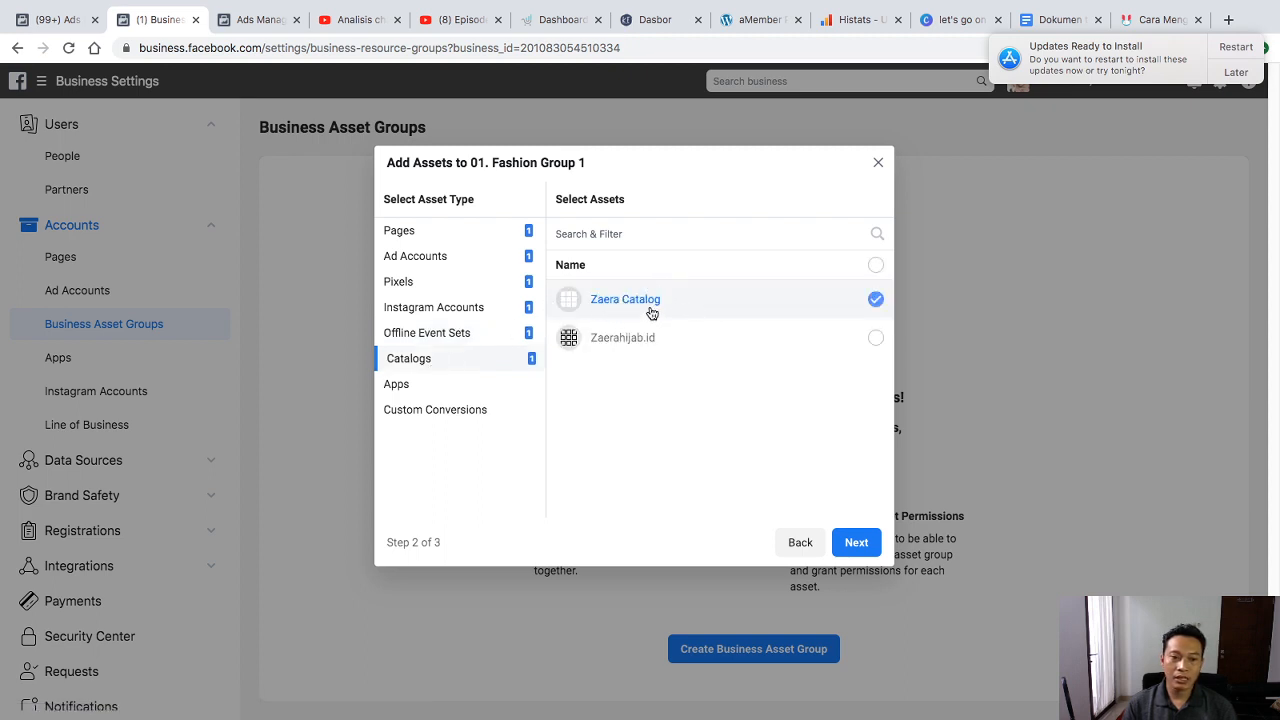
{"action": "left_click", "coordinate": [406, 393]}
{"action": "left_click", "coordinate": [443, 413]}
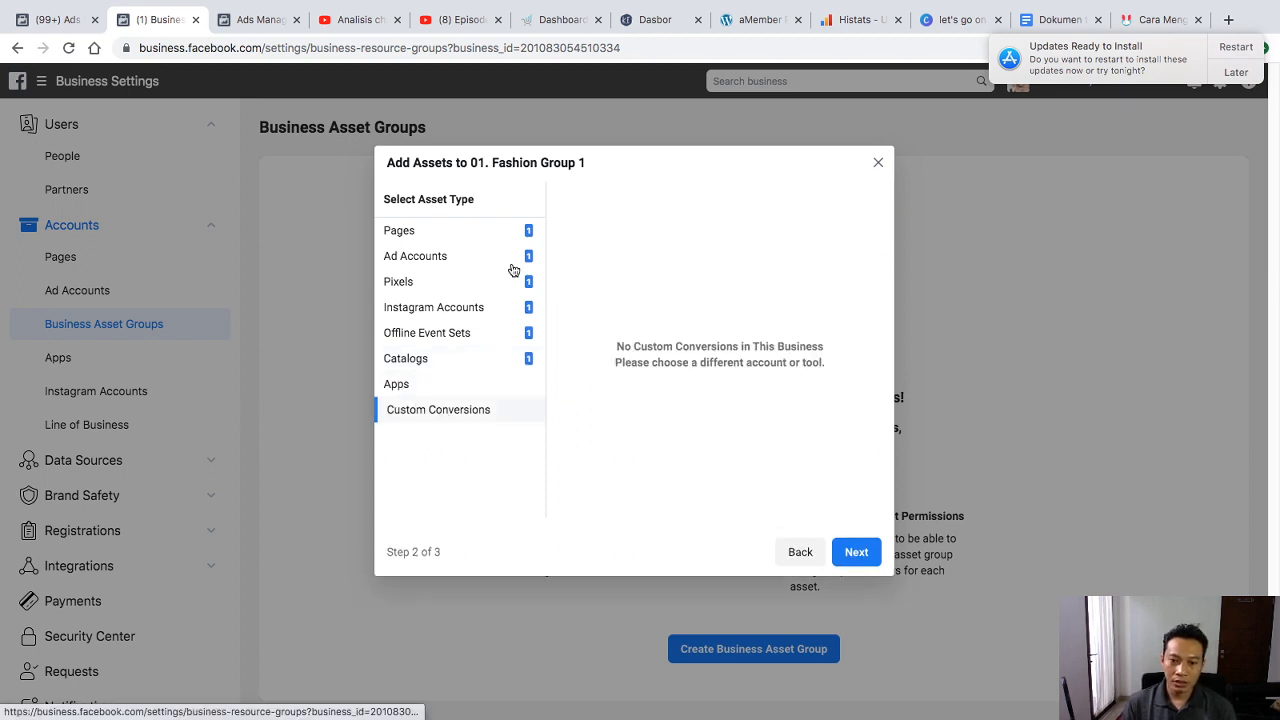
{"action": "left_click", "coordinate": [856, 553]}
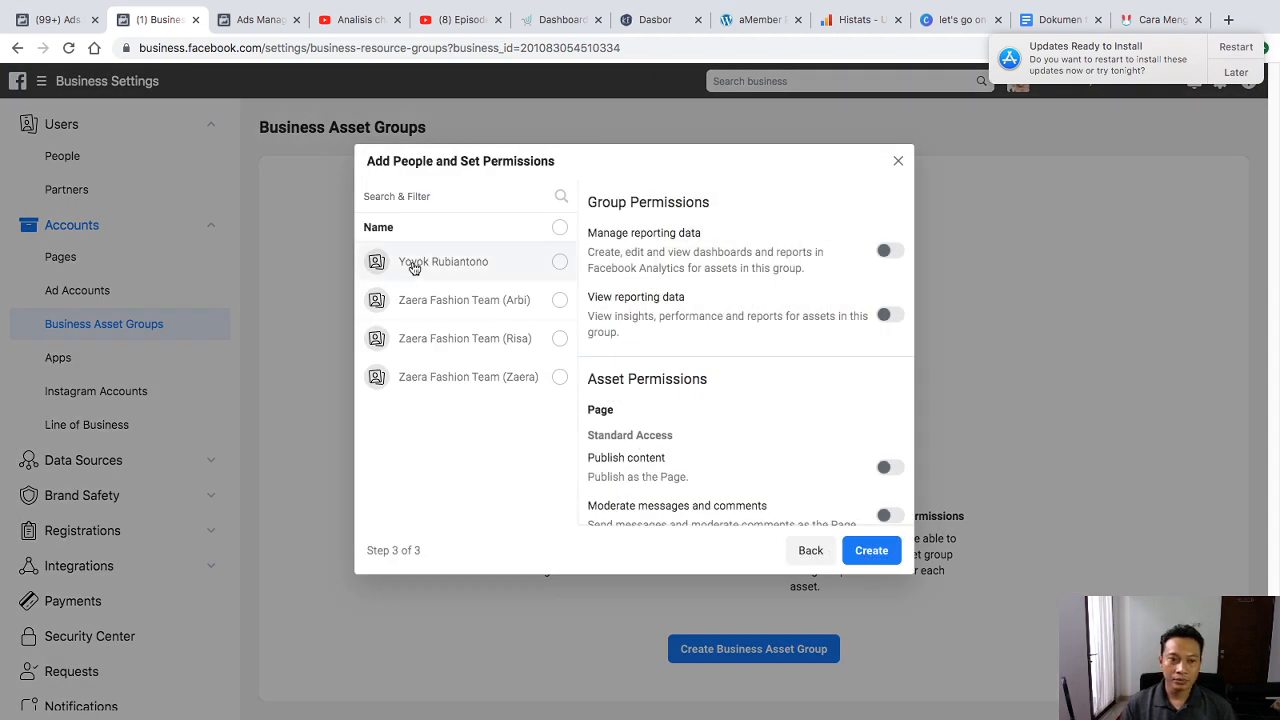
Select the first two people in the list and enable the Manage reporting data group permission for them
{"action": "left_click", "coordinate": [520, 262]}
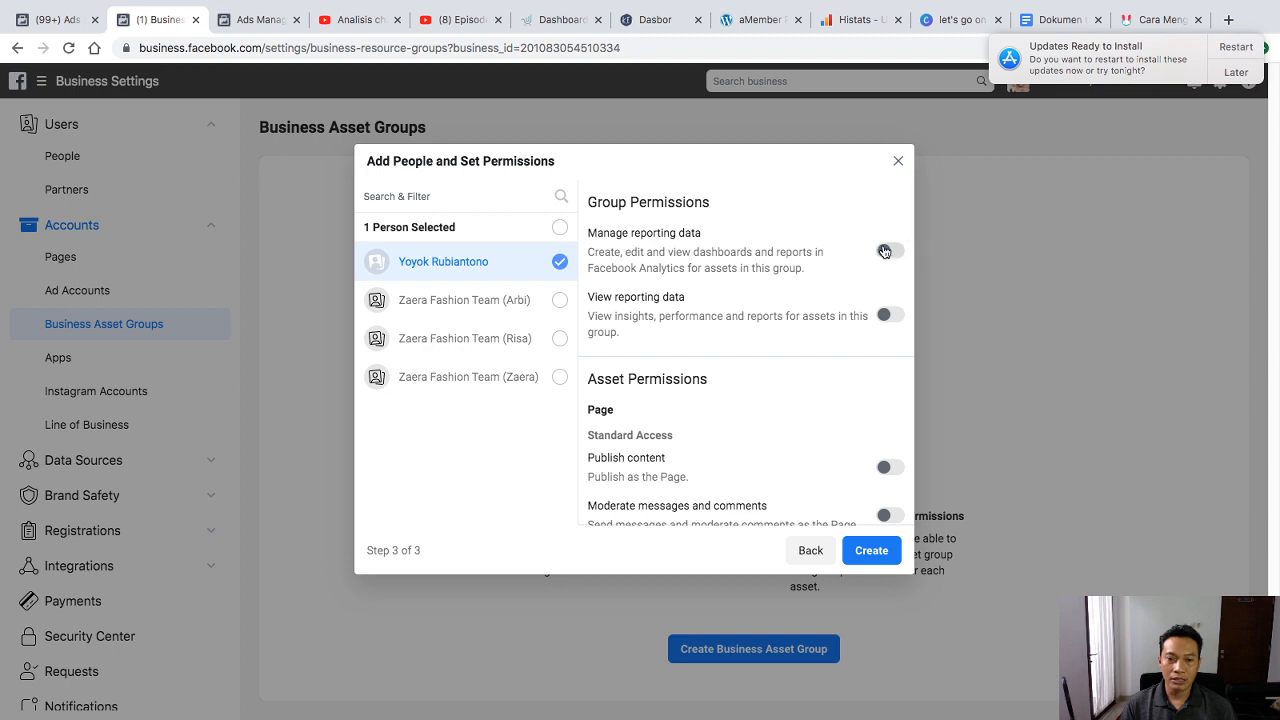
{"action": "left_click", "coordinate": [560, 300]}
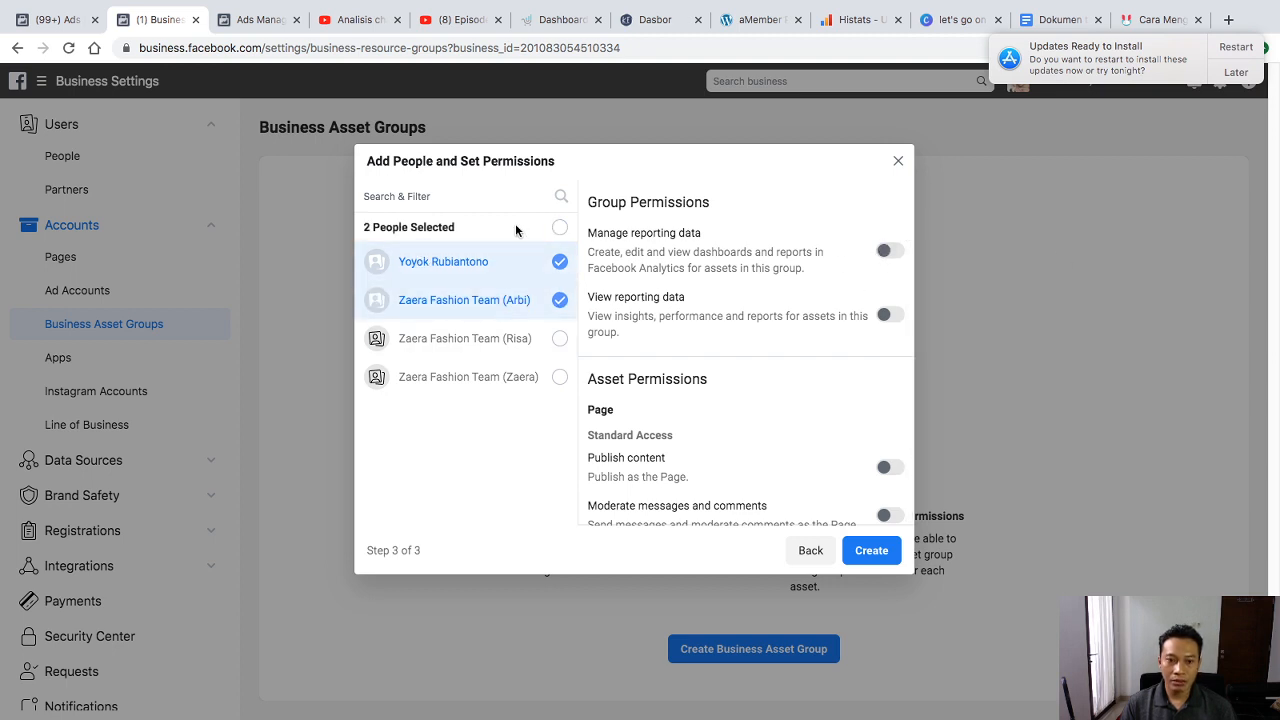
{"action": "left_click", "coordinate": [888, 251]}
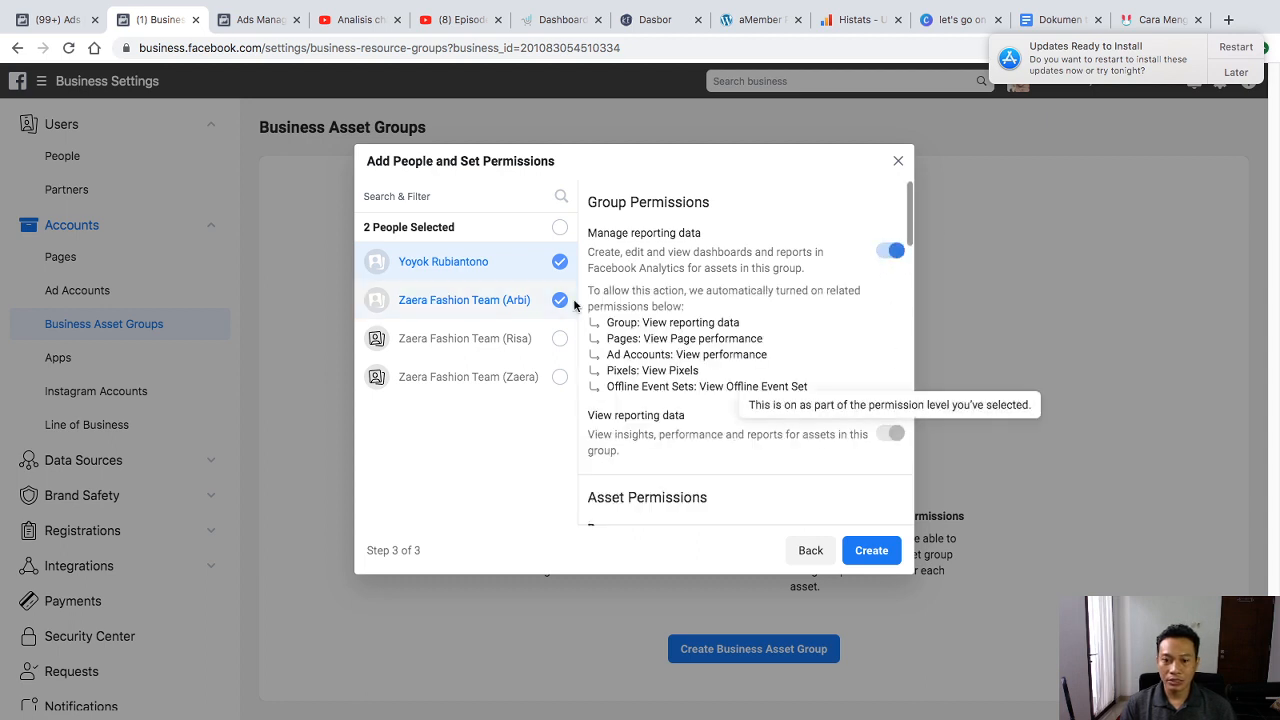
Enable the Page permissions Moderate messages and comments, Manage jobs, and View Earnings Insights
{"action": "scroll", "coordinate": [889, 300], "scroll_direction": "down", "scroll_amount": 10}
{"action": "scroll", "coordinate": [891, 205], "scroll_direction": "up", "scroll_amount": 1}
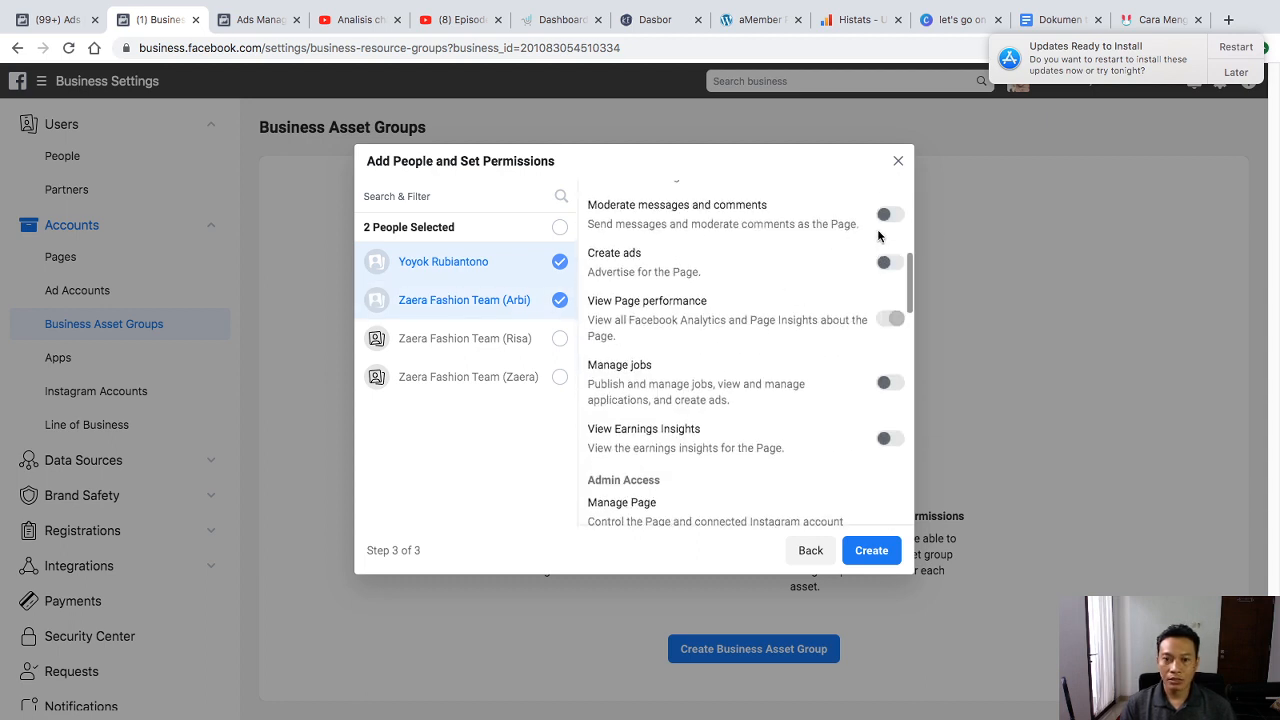
{"action": "left_click", "coordinate": [890, 214]}
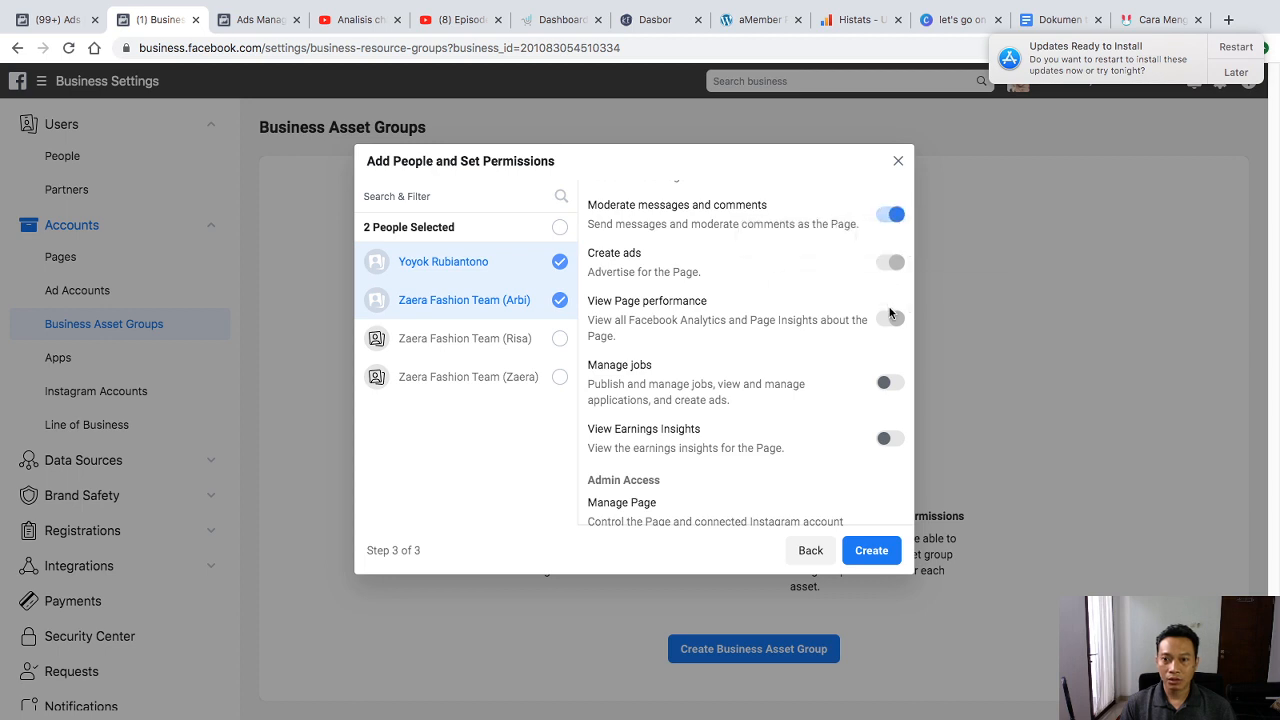
{"action": "left_click", "coordinate": [888, 382]}
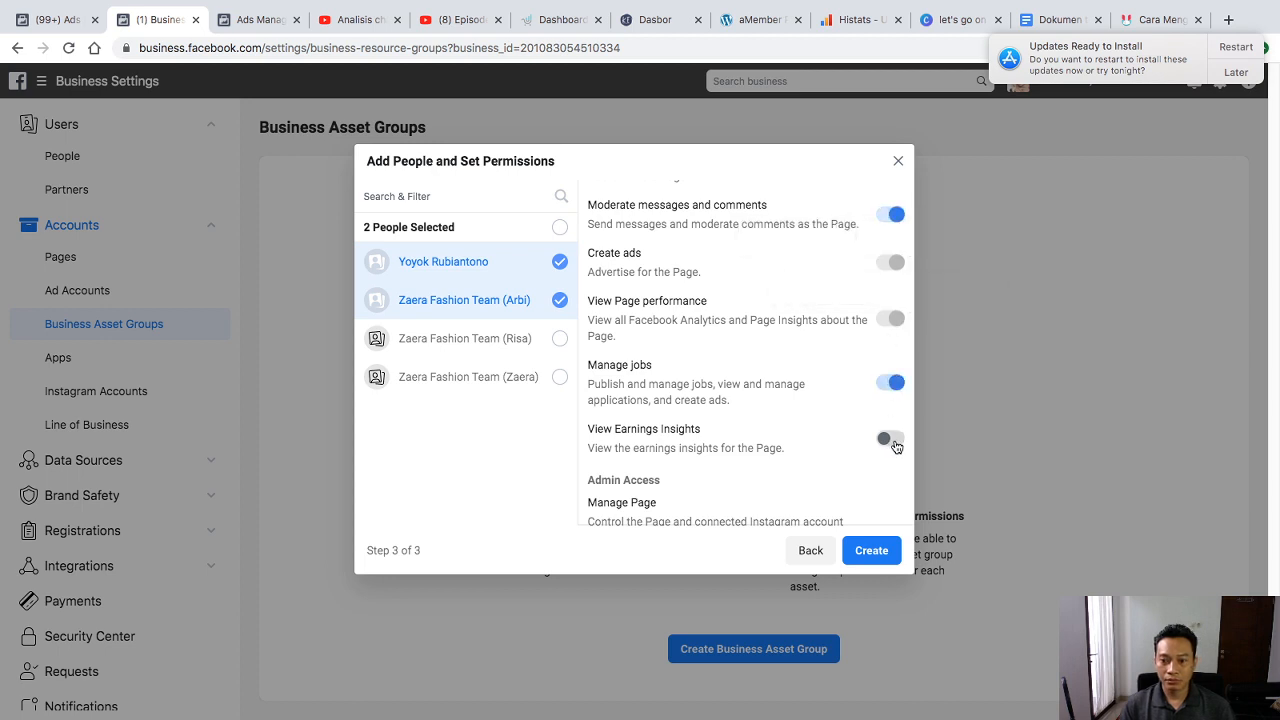
{"action": "left_click", "coordinate": [889, 440]}
Enable admin access to manage the Page, plus the ad account permissions Manage campaigns and Manage Ad Account
{"action": "scroll", "coordinate": [846, 371], "scroll_direction": "down", "scroll_amount": 5}
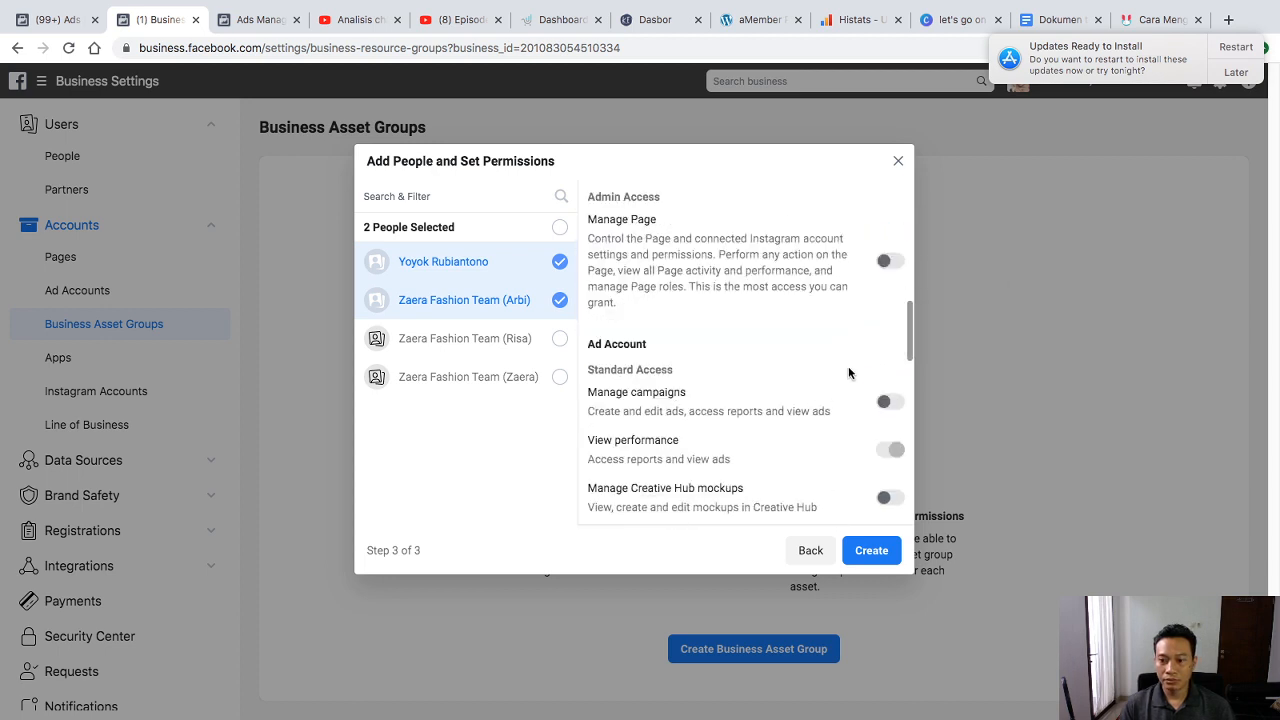
{"action": "left_click", "coordinate": [889, 401]}
{"action": "left_click", "coordinate": [890, 261]}
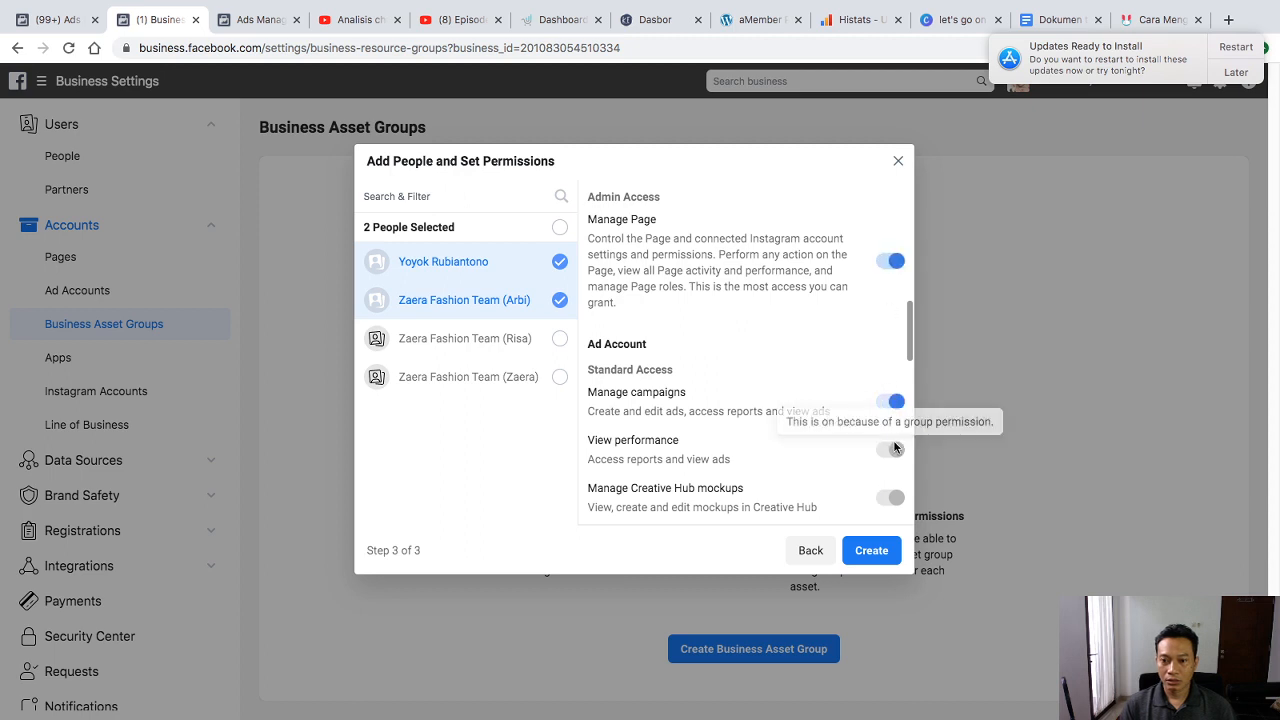
{"action": "scroll", "coordinate": [848, 460], "scroll_direction": "down", "scroll_amount": 2}
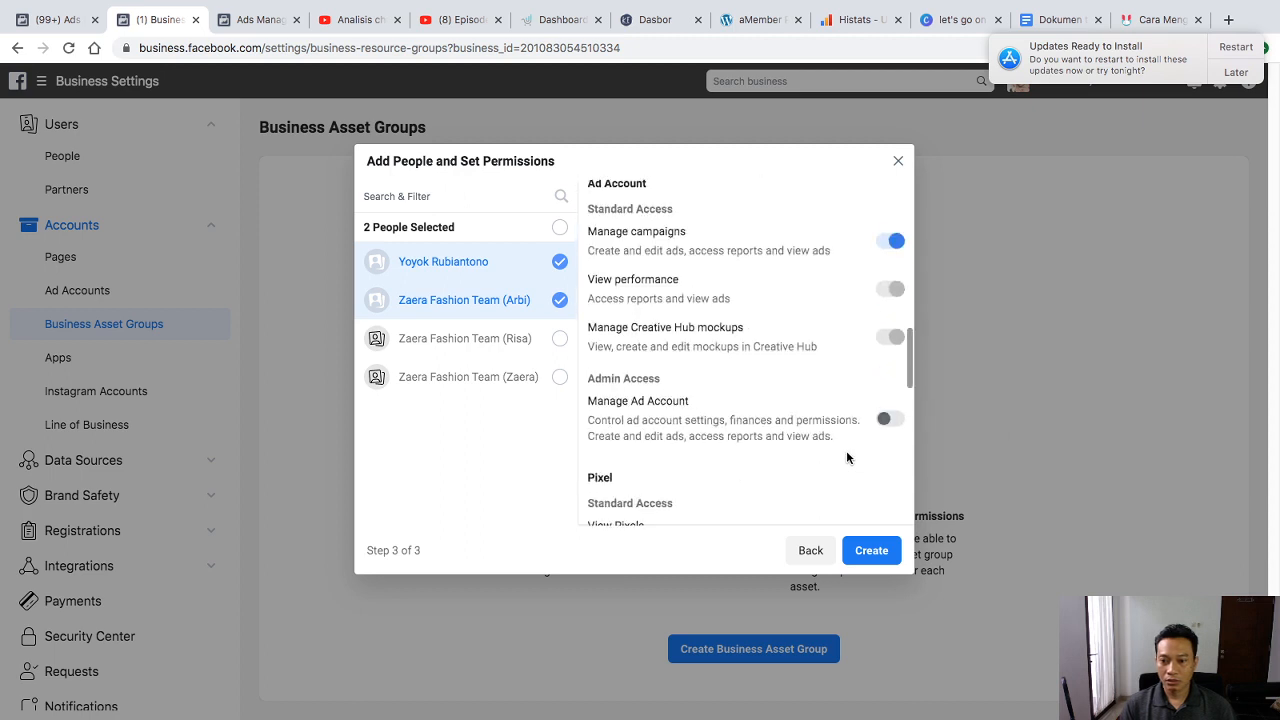
{"action": "left_click", "coordinate": [889, 420]}
Enable the offline event set permissions Assign Ad Accounts, Upload Offline Conversions, and Manage Offline Event Set
{"action": "scroll", "coordinate": [866, 432], "scroll_direction": "down", "scroll_amount": 2}
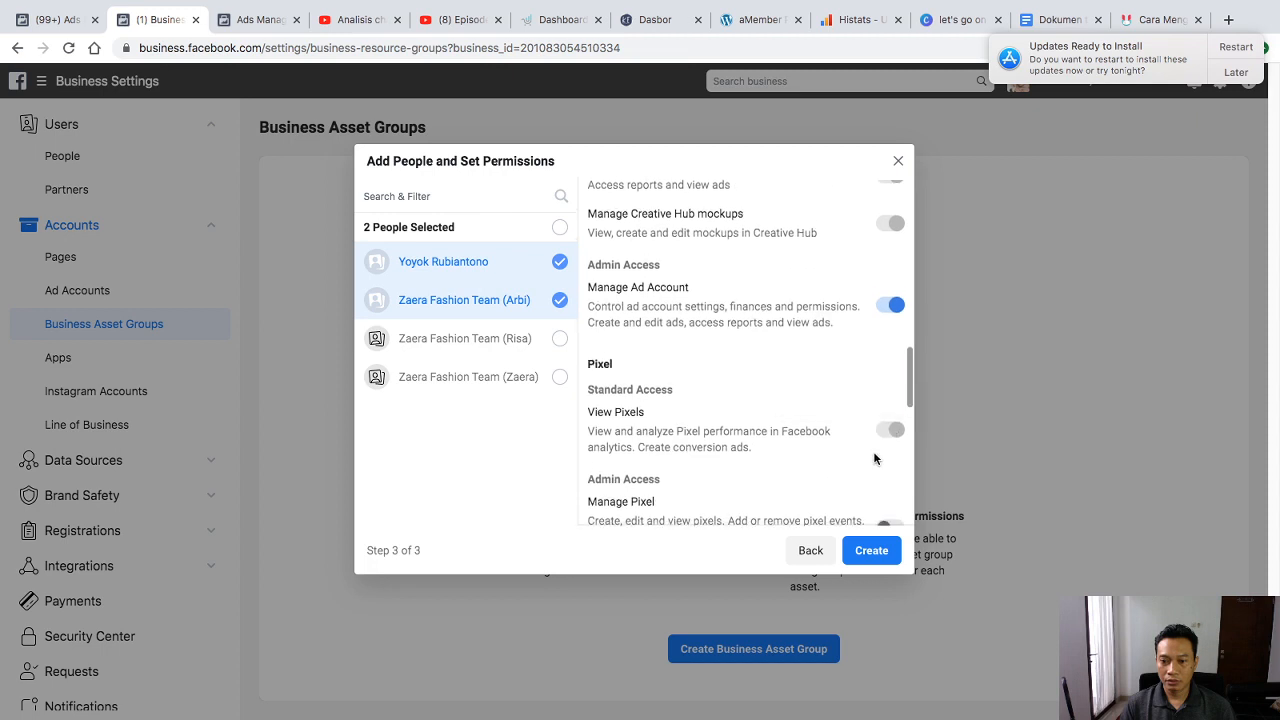
{"action": "scroll", "coordinate": [892, 455], "scroll_direction": "down", "scroll_amount": 1}
{"action": "scroll", "coordinate": [856, 481], "scroll_direction": "down", "scroll_amount": 5}
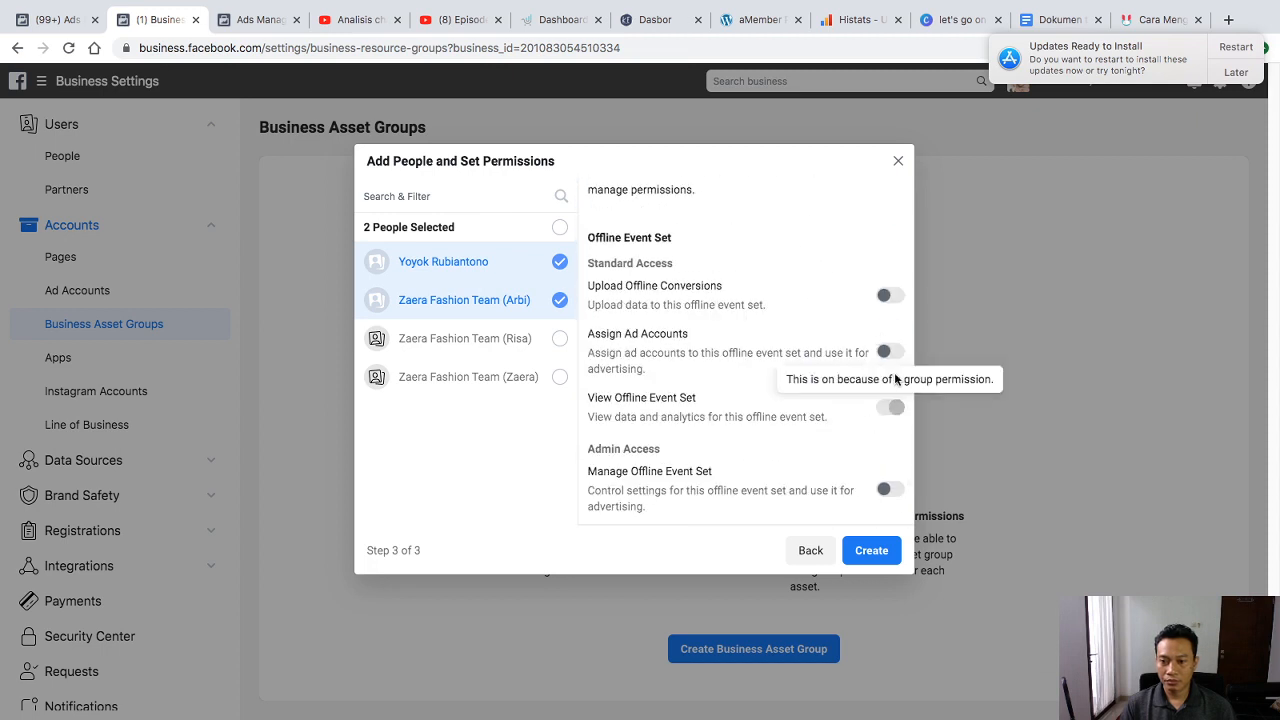
{"action": "left_click", "coordinate": [889, 351]}
{"action": "left_click", "coordinate": [892, 298]}
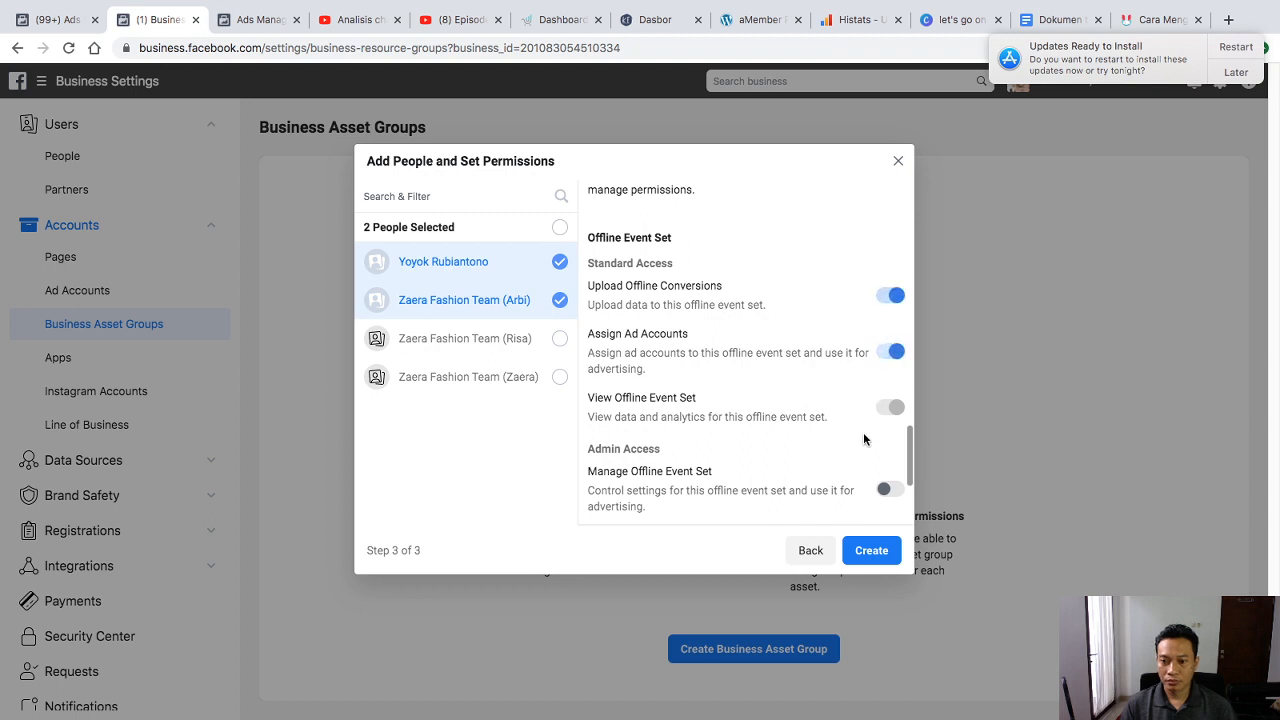
{"action": "left_click", "coordinate": [893, 490]}
Enable the catalog permissions Create ads and Manage Catalog, then create the business asset group and close the summary
{"action": "scroll", "coordinate": [827, 411], "scroll_direction": "down", "scroll_amount": 3}
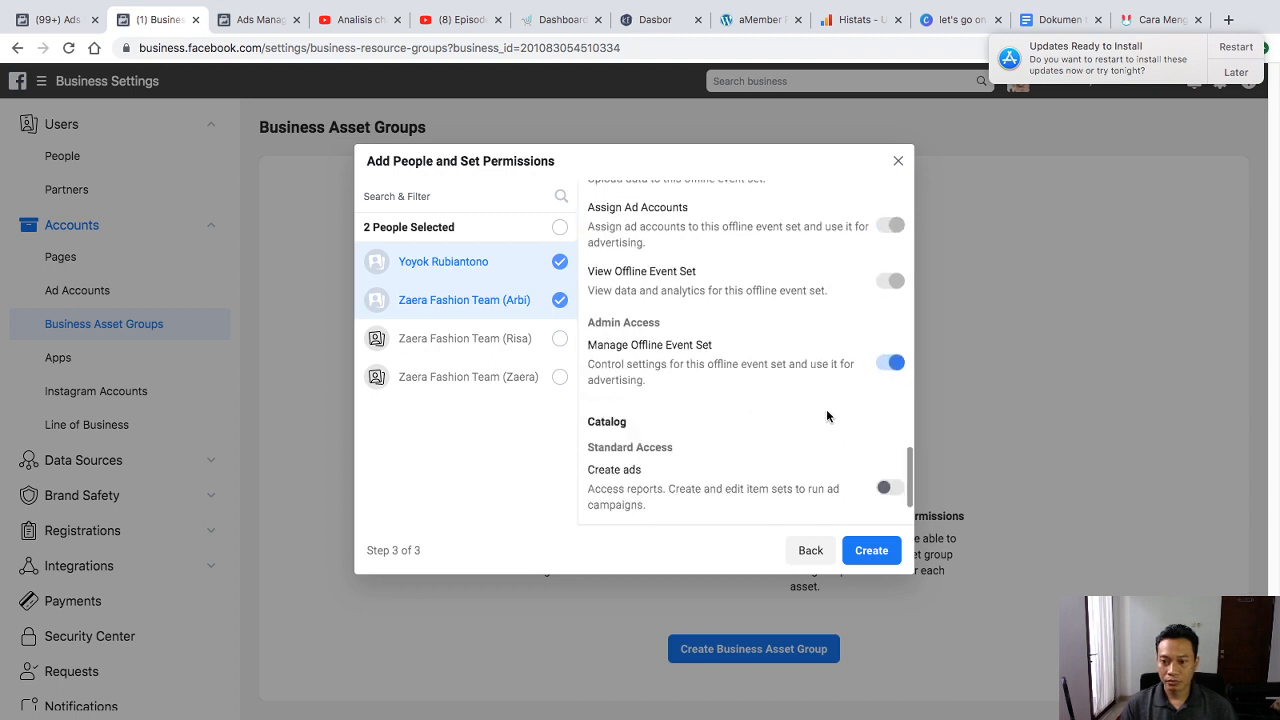
{"action": "left_click", "coordinate": [890, 484]}
{"action": "scroll", "coordinate": [808, 456], "scroll_direction": "down", "scroll_amount": 2}
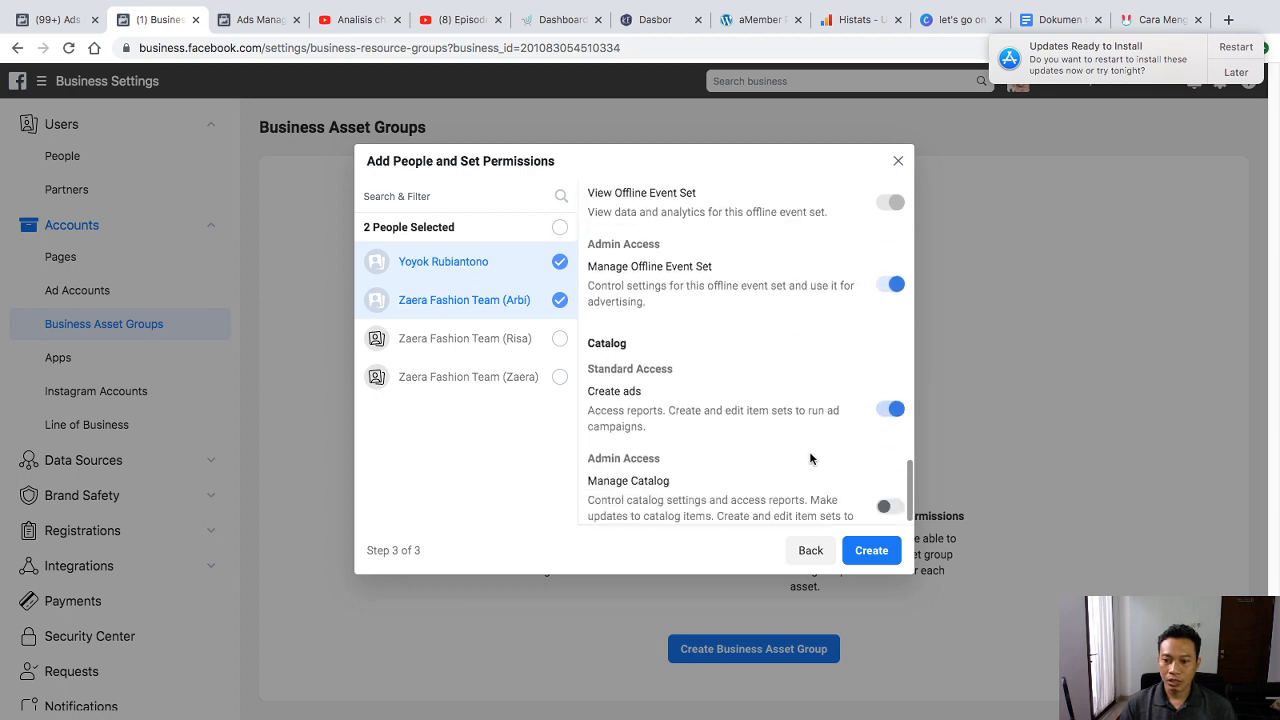
{"action": "left_click", "coordinate": [889, 506]}
{"action": "left_click", "coordinate": [869, 552]}
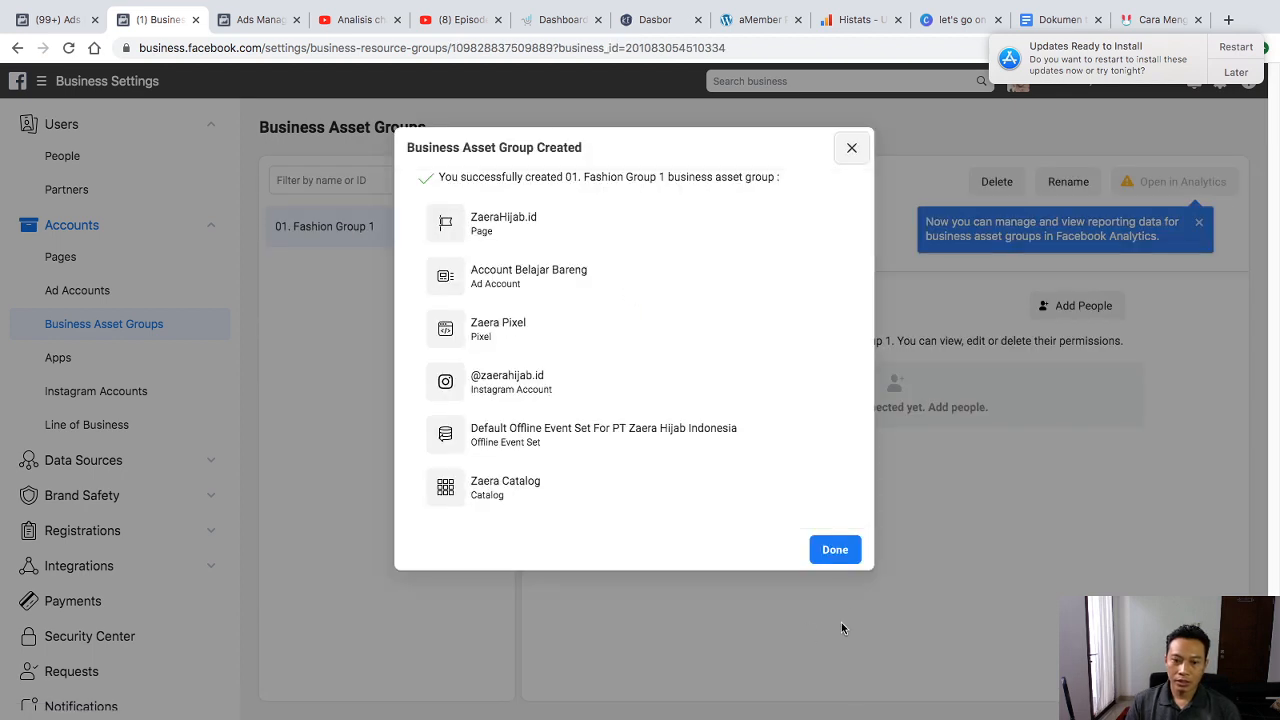
{"action": "left_click", "coordinate": [836, 550]}
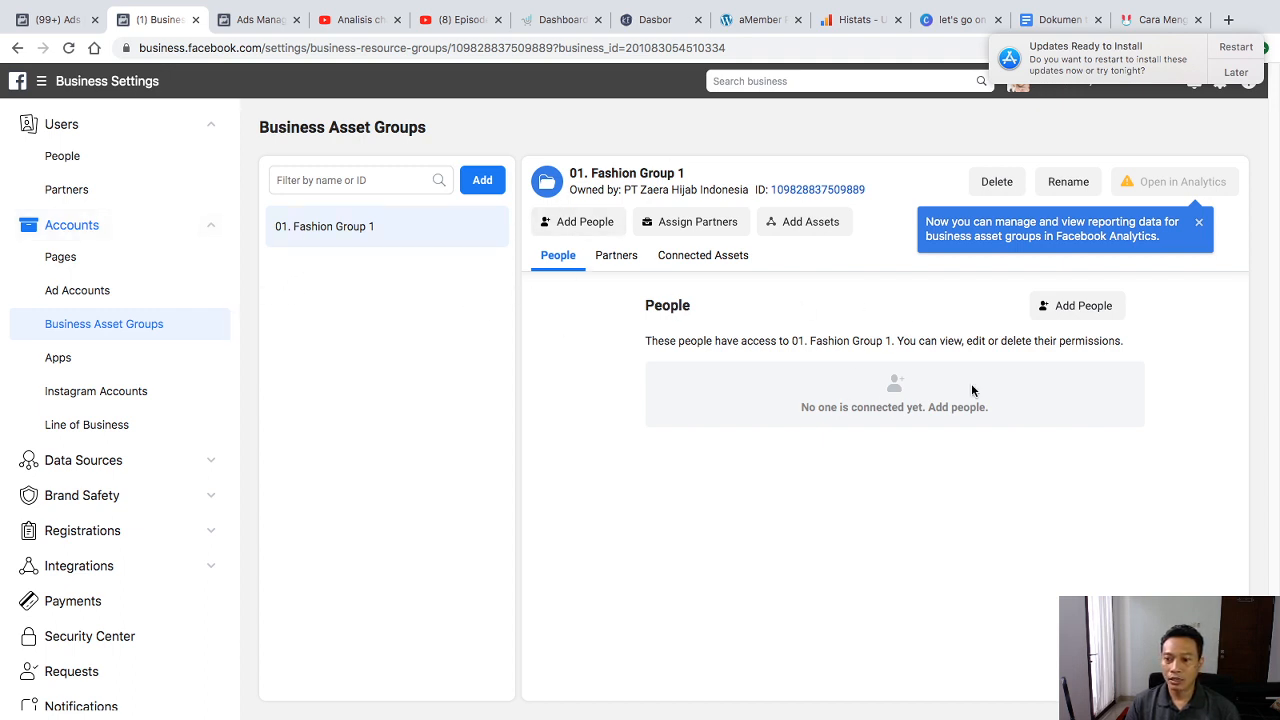
Review the partners, people and connected assets of the 01. Fashion Group 1 asset group
{"action": "left_click", "coordinate": [614, 260]}
{"action": "left_click", "coordinate": [556, 262]}
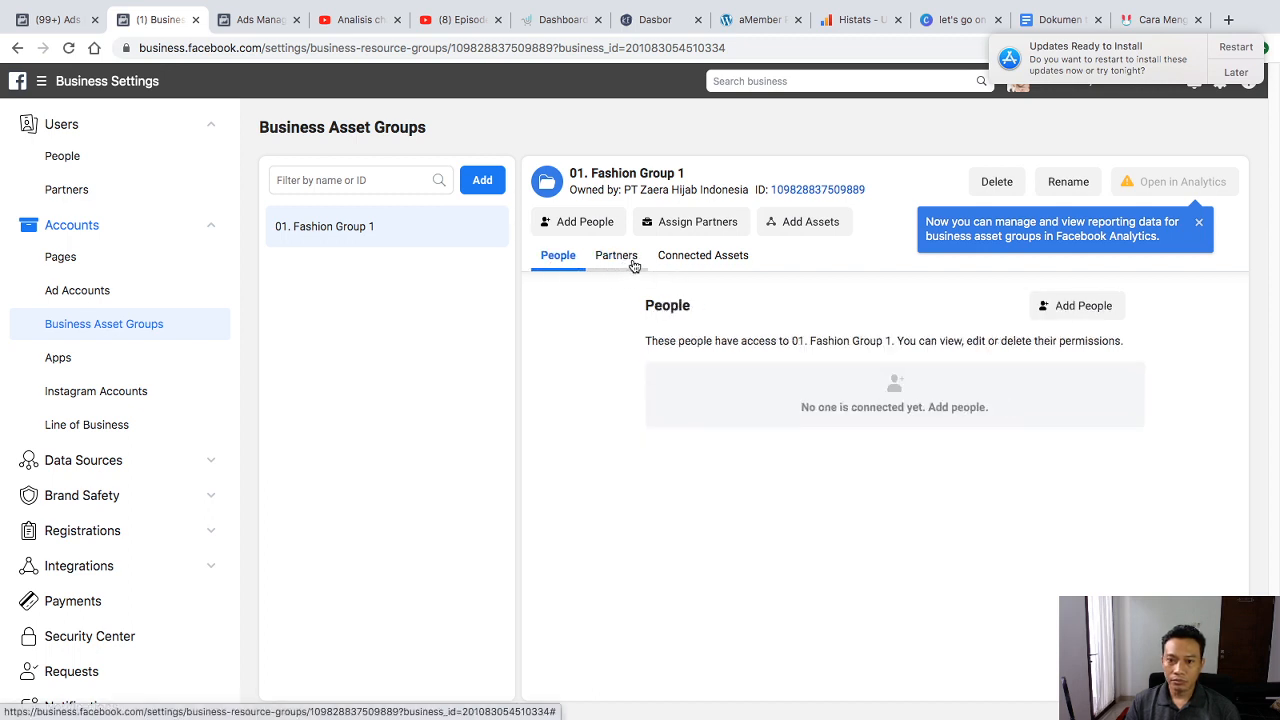
{"action": "left_click", "coordinate": [680, 257]}
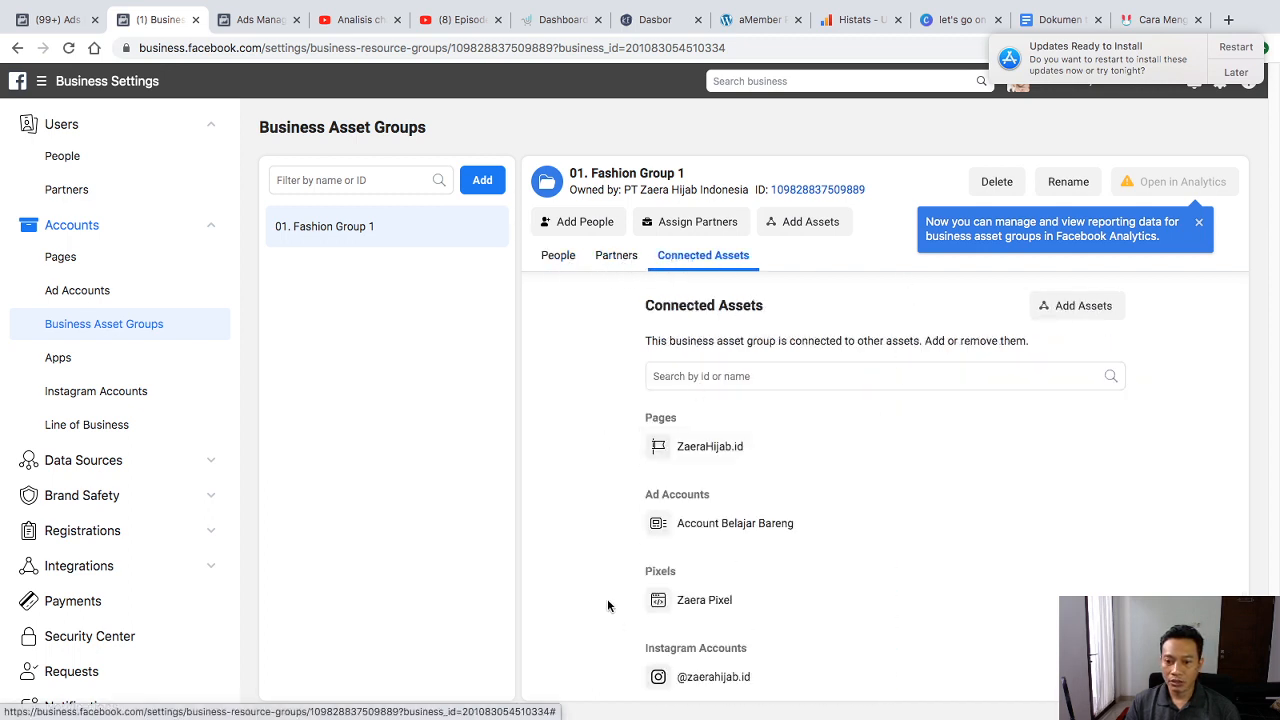
{"action": "scroll", "coordinate": [866, 607], "scroll_direction": "down", "scroll_amount": 3}
{"action": "scroll", "coordinate": [866, 607], "scroll_direction": "up", "scroll_amount": 3}
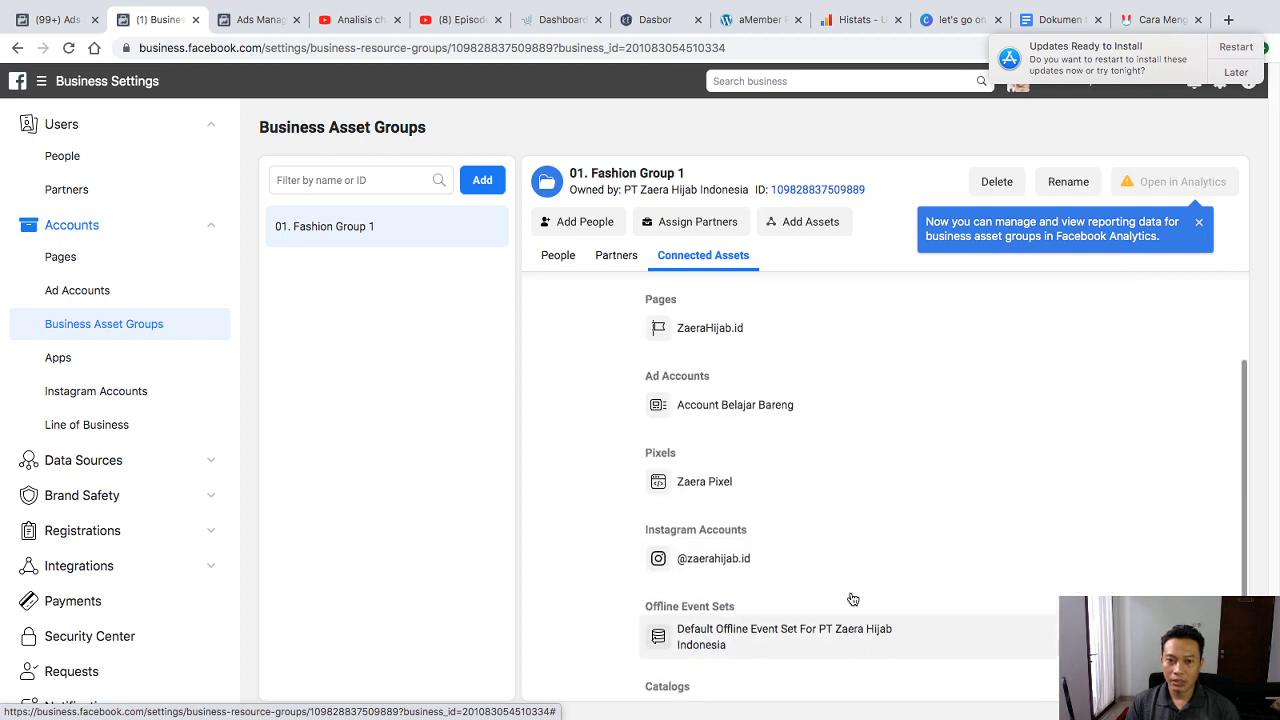
Start adding the first two listed people to 01. Fashion Group 1 with the Manage reporting data group permission enabled
{"action": "left_click", "coordinate": [560, 262]}
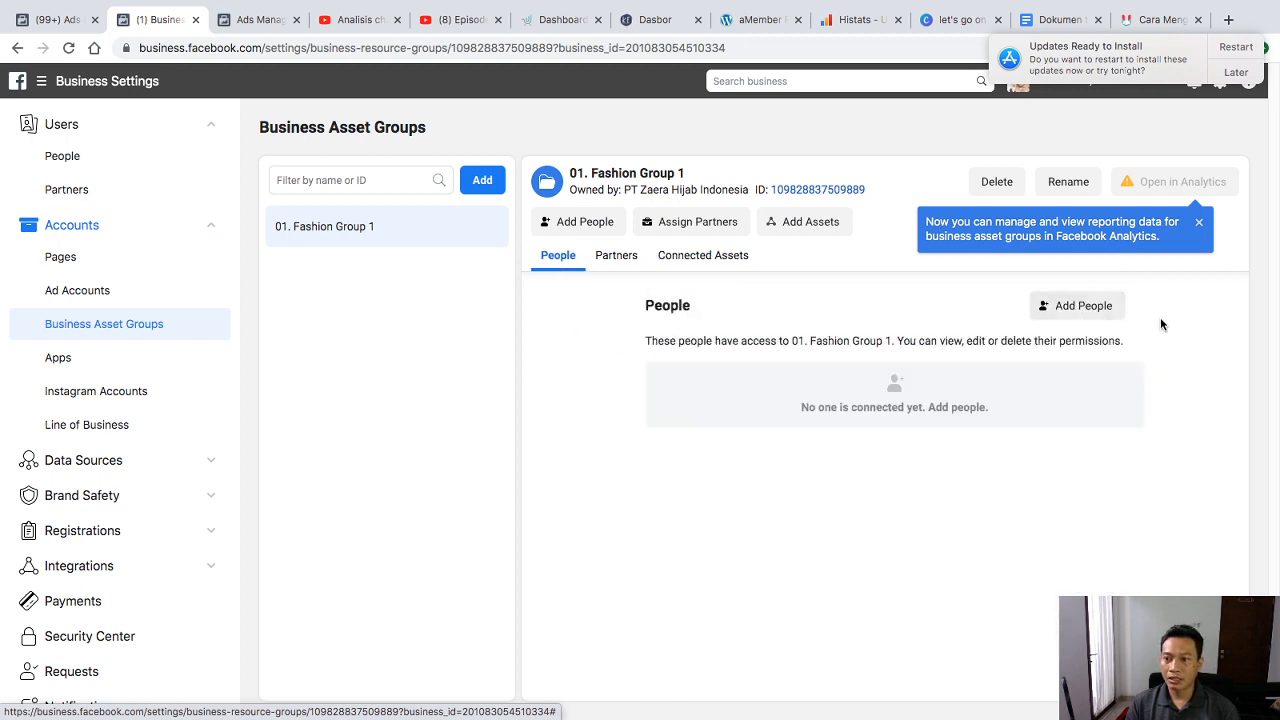
{"action": "left_click", "coordinate": [1063, 305]}
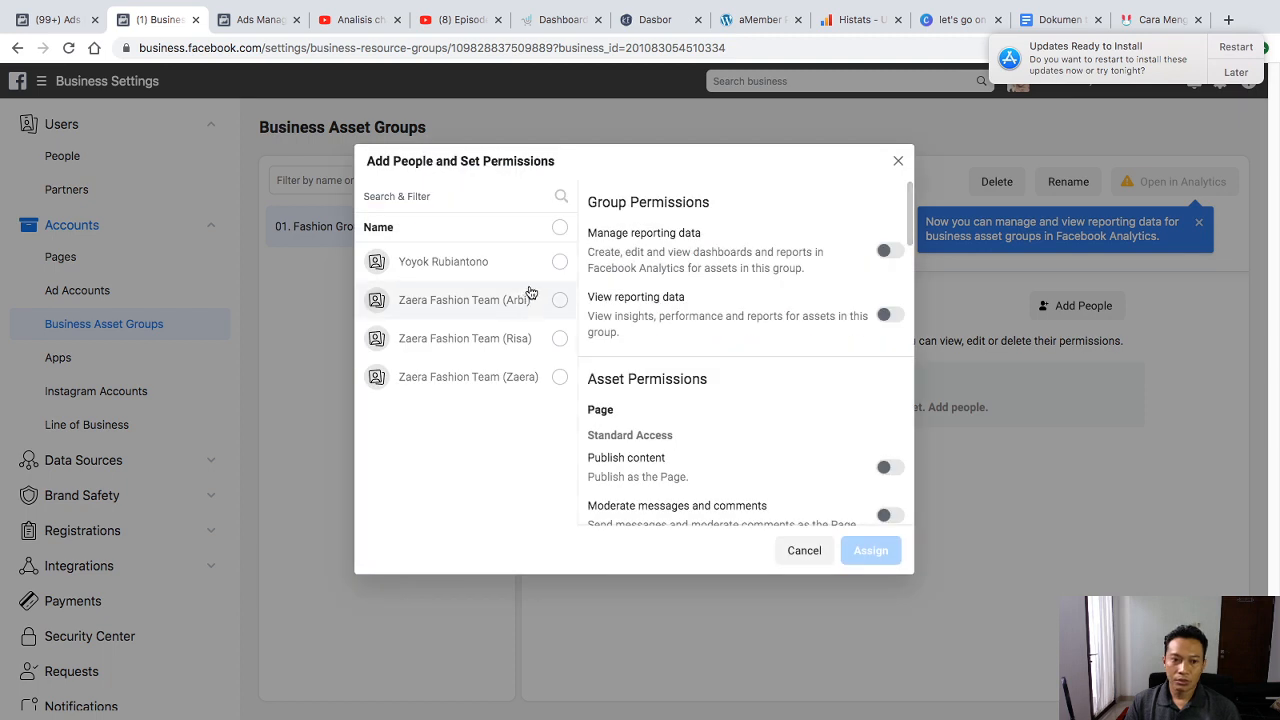
{"action": "left_click", "coordinate": [539, 266]}
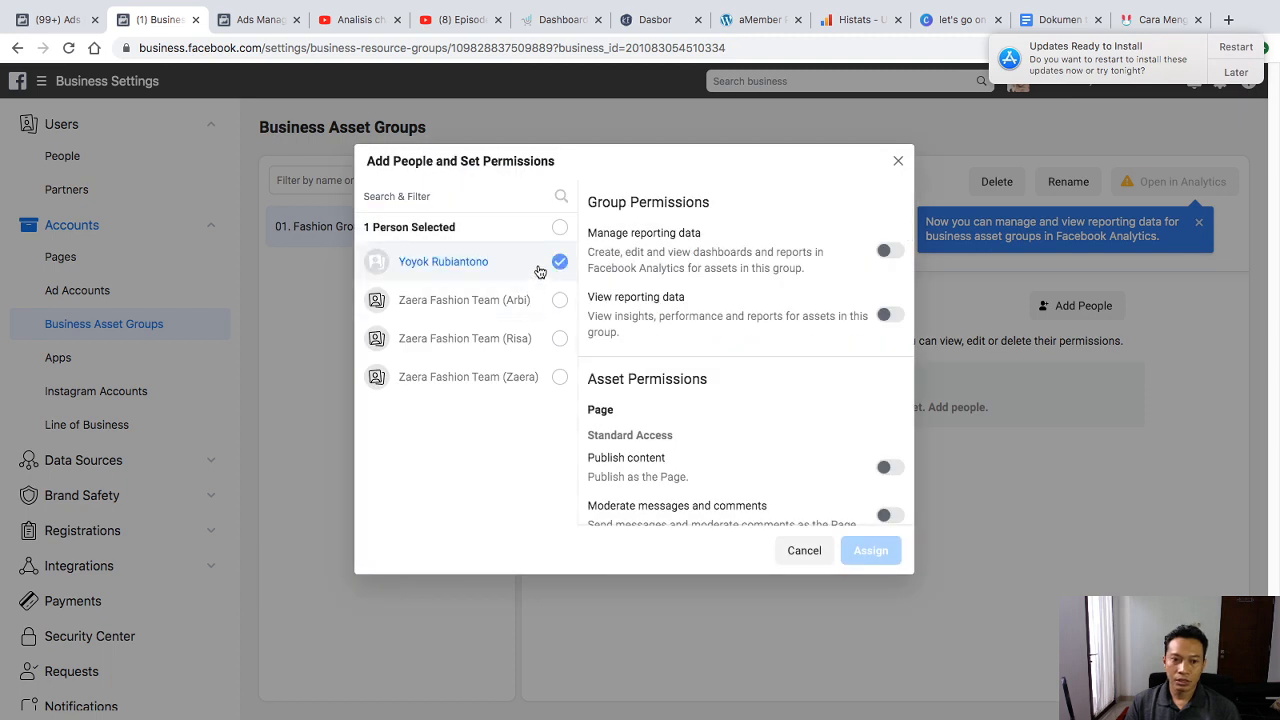
{"action": "left_click", "coordinate": [543, 299]}
{"action": "left_click", "coordinate": [889, 251]}
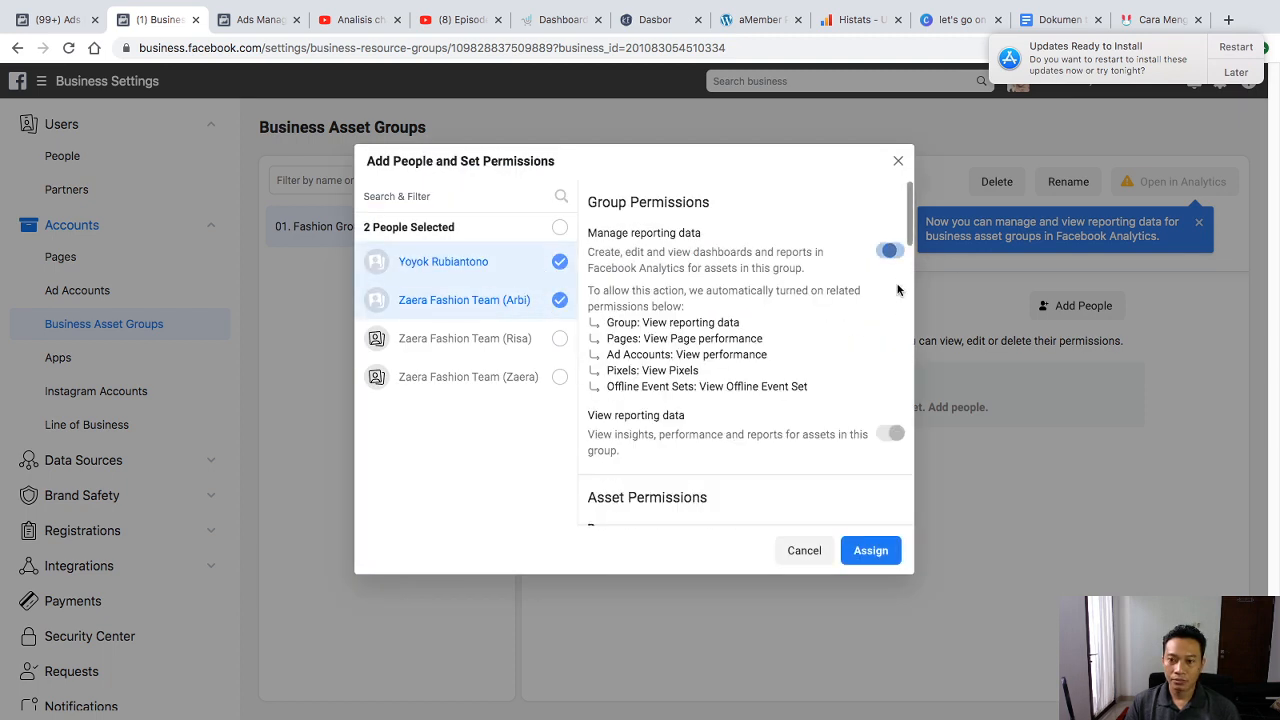
Enable the Page permissions Manage jobs, Moderate messages and comments, and Publish content for the two selected people
{"action": "scroll", "coordinate": [890, 455], "scroll_direction": "down", "scroll_amount": 4}
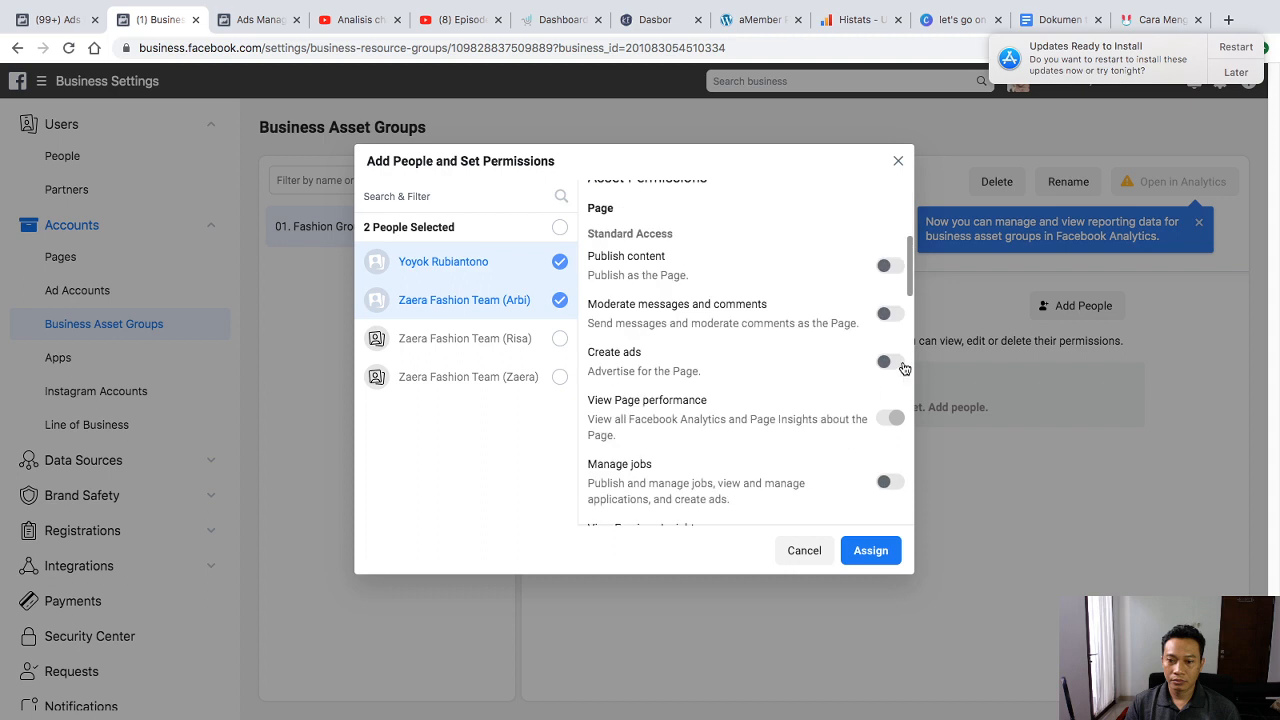
{"action": "left_click", "coordinate": [897, 484]}
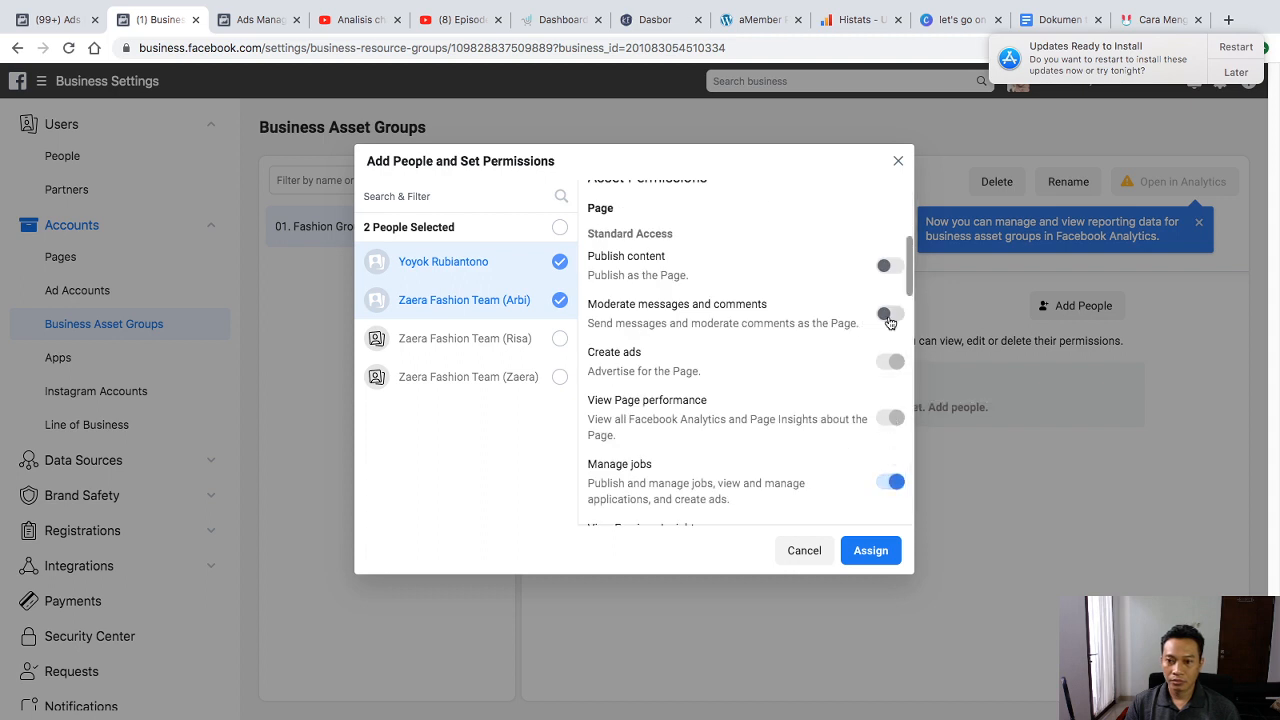
{"action": "left_click", "coordinate": [890, 314]}
{"action": "left_click", "coordinate": [889, 267]}
Enable the ad account permissions Manage campaigns and Manage Ad Account, then assign the selected people and close the summary
{"action": "scroll", "coordinate": [846, 361], "scroll_direction": "down", "scroll_amount": 5}
{"action": "scroll", "coordinate": [846, 361], "scroll_direction": "down", "scroll_amount": 2}
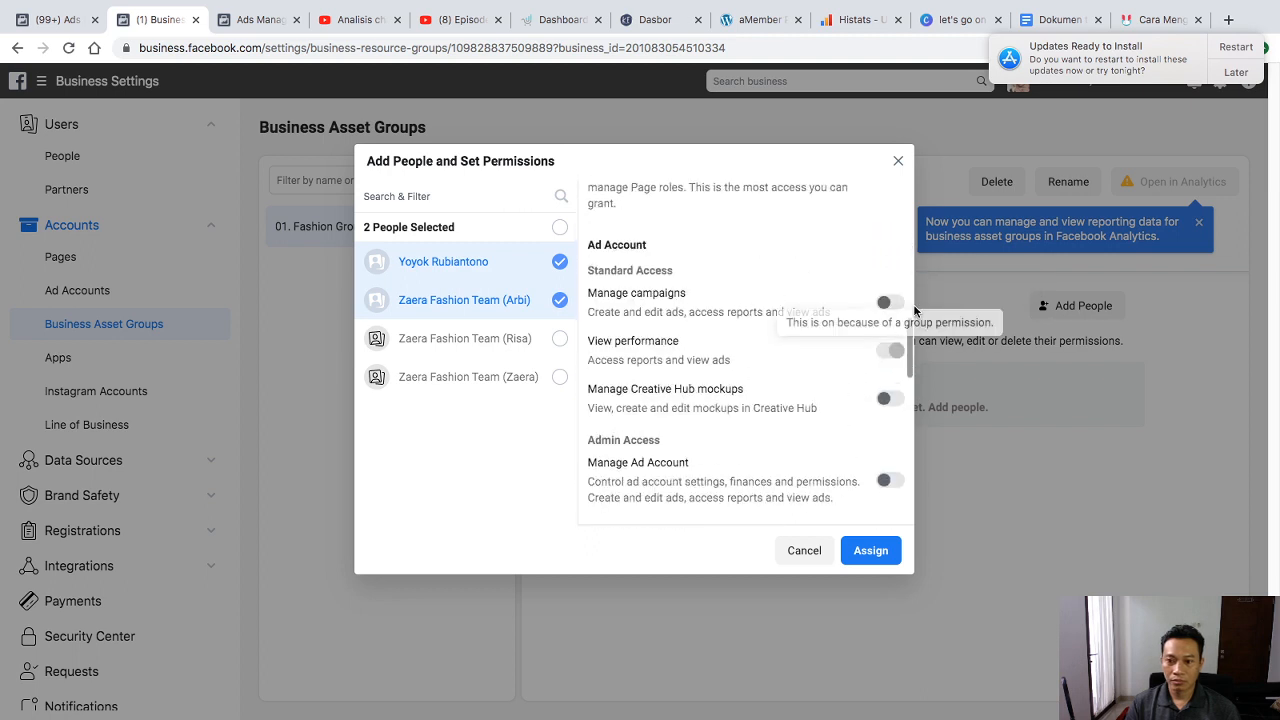
{"action": "left_click", "coordinate": [890, 303]}
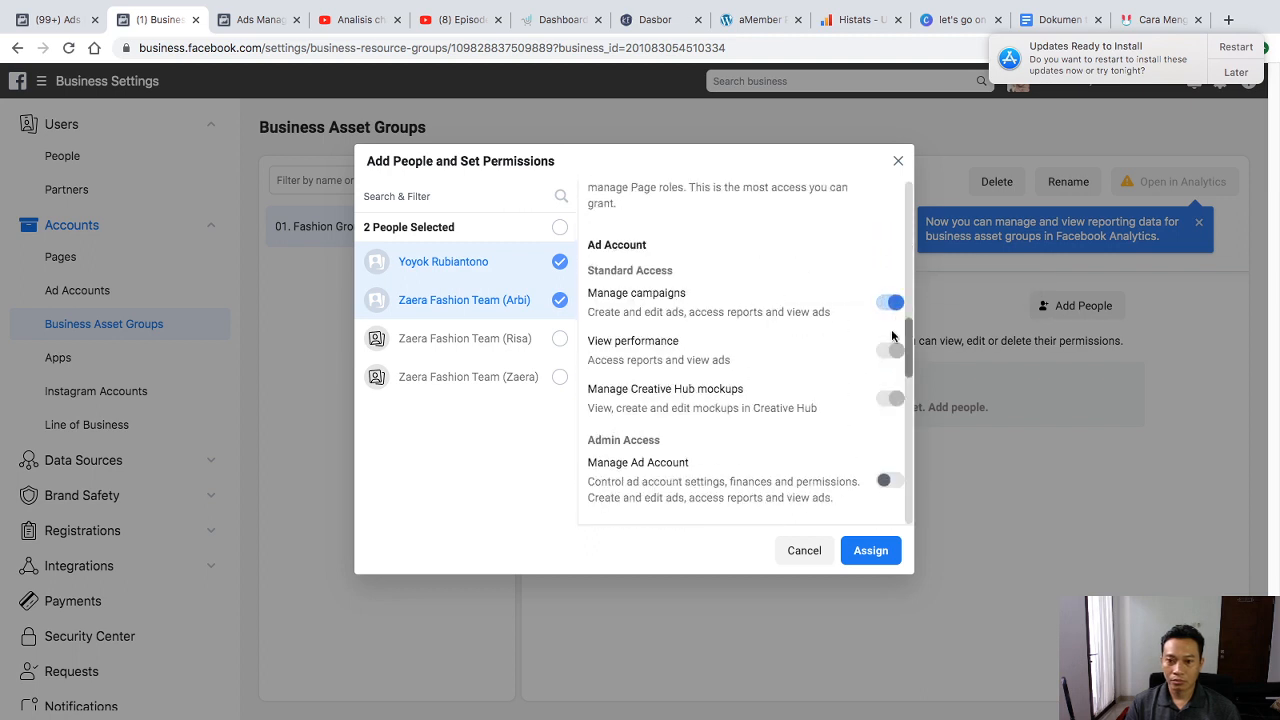
{"action": "left_click", "coordinate": [888, 481]}
{"action": "scroll", "coordinate": [808, 449], "scroll_direction": "down", "scroll_amount": 5}
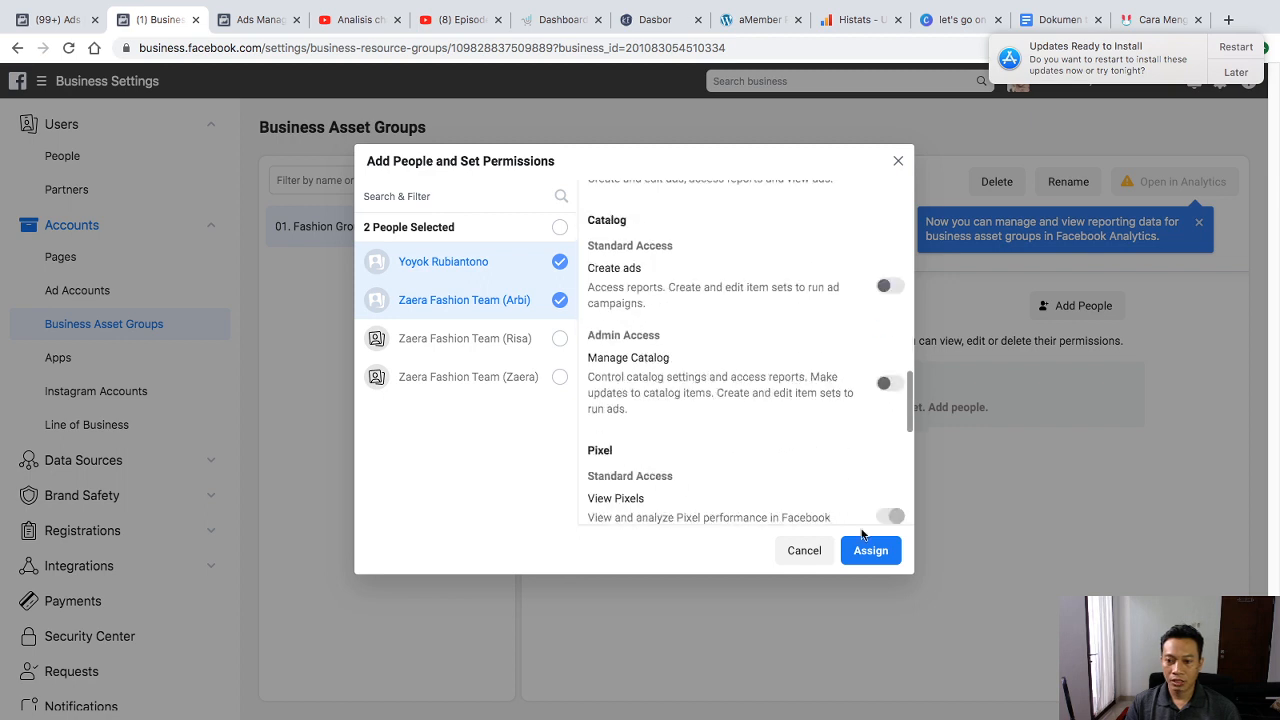
{"action": "left_click", "coordinate": [878, 549]}
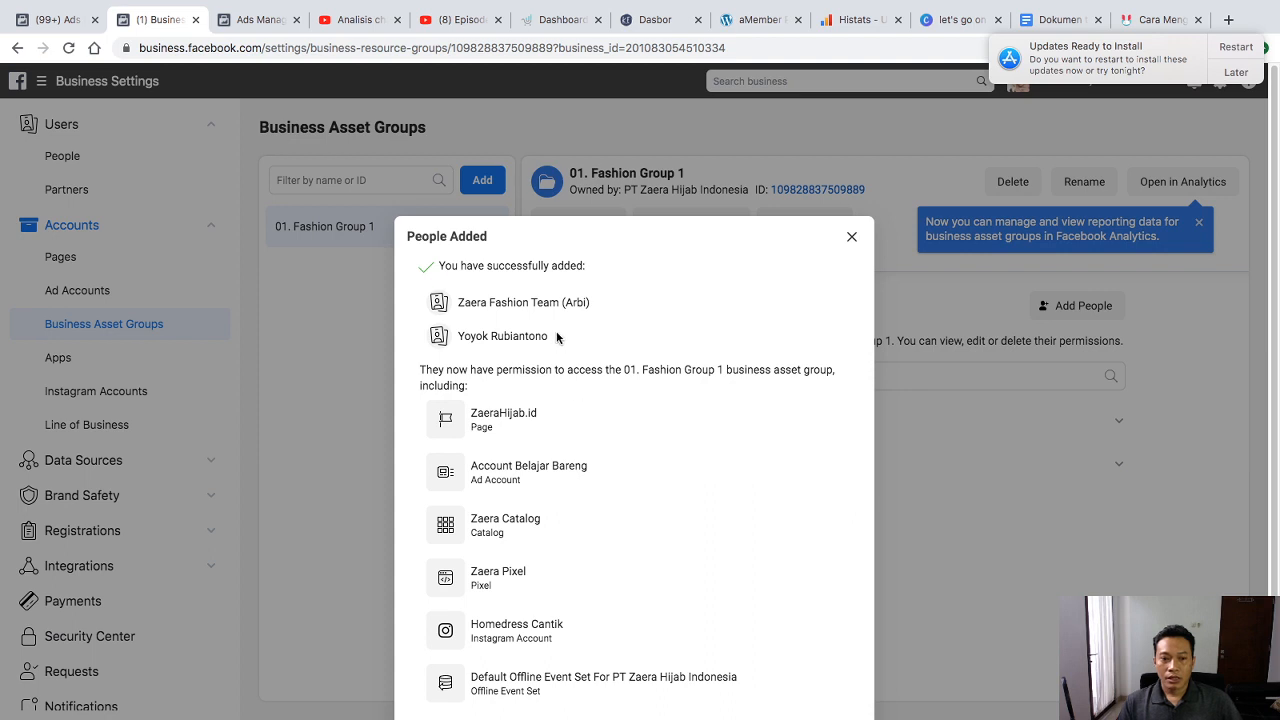
{"action": "left_click", "coordinate": [851, 236]}
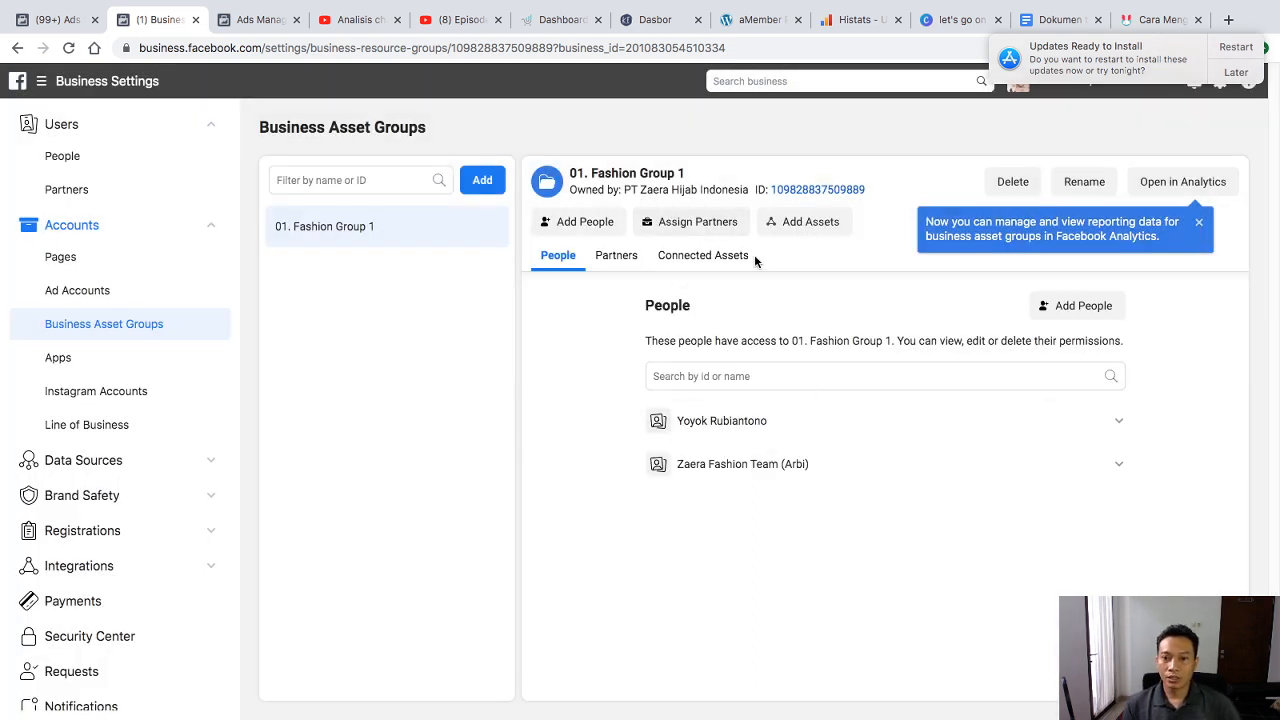
Check the list of Pages, ad accounts, pixels and other assets connected to 01. Fashion Group 1
{"action": "left_click", "coordinate": [679, 257]}
{"action": "scroll", "coordinate": [769, 574], "scroll_direction": "down", "scroll_amount": 2}
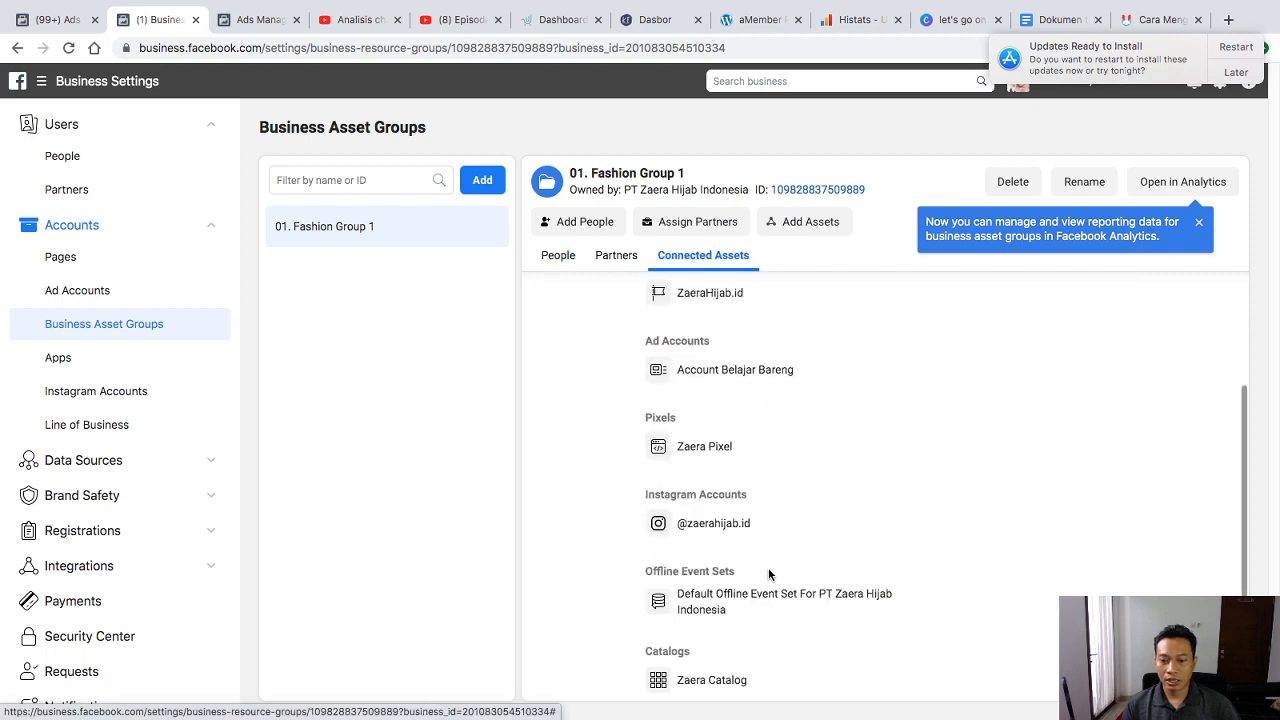
{"action": "scroll", "coordinate": [769, 574], "scroll_direction": "up", "scroll_amount": 2}
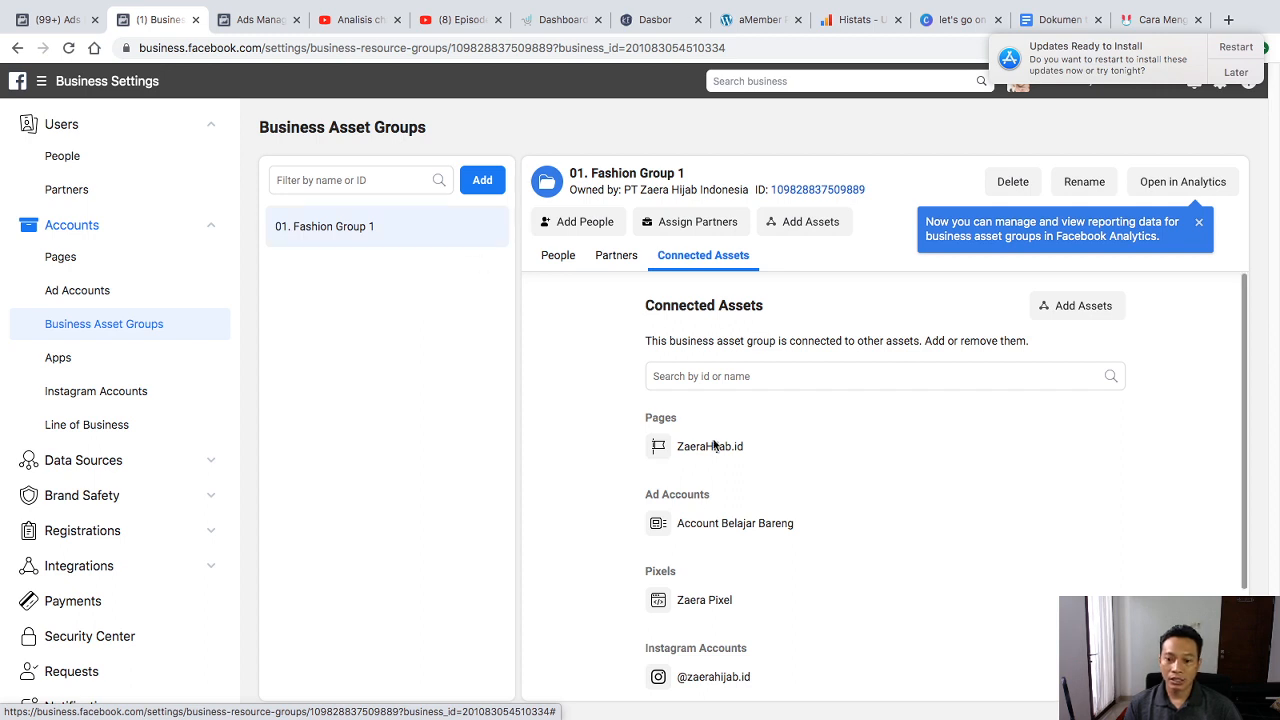
{"action": "scroll", "coordinate": [800, 640], "scroll_direction": "down", "scroll_amount": 3}
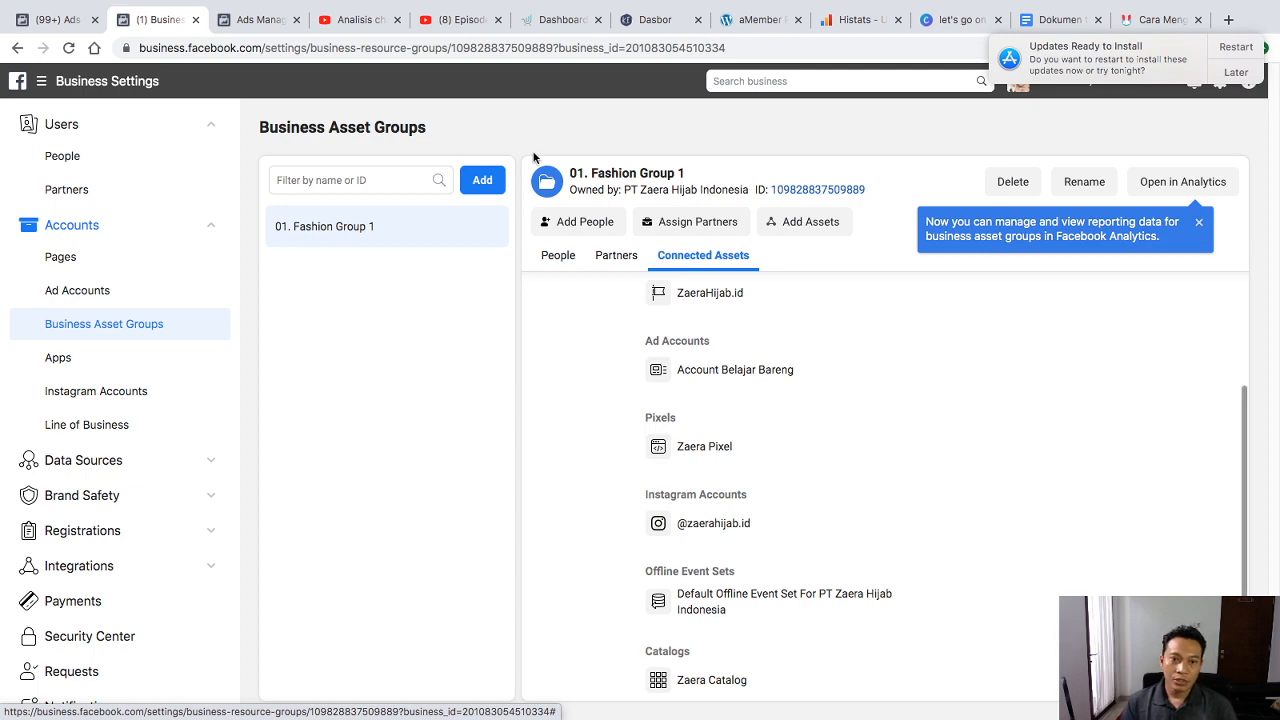
Start a new business asset group for separate brands or line of business, named "02. Fashion Group Brand 2"
{"action": "left_click", "coordinate": [493, 184]}
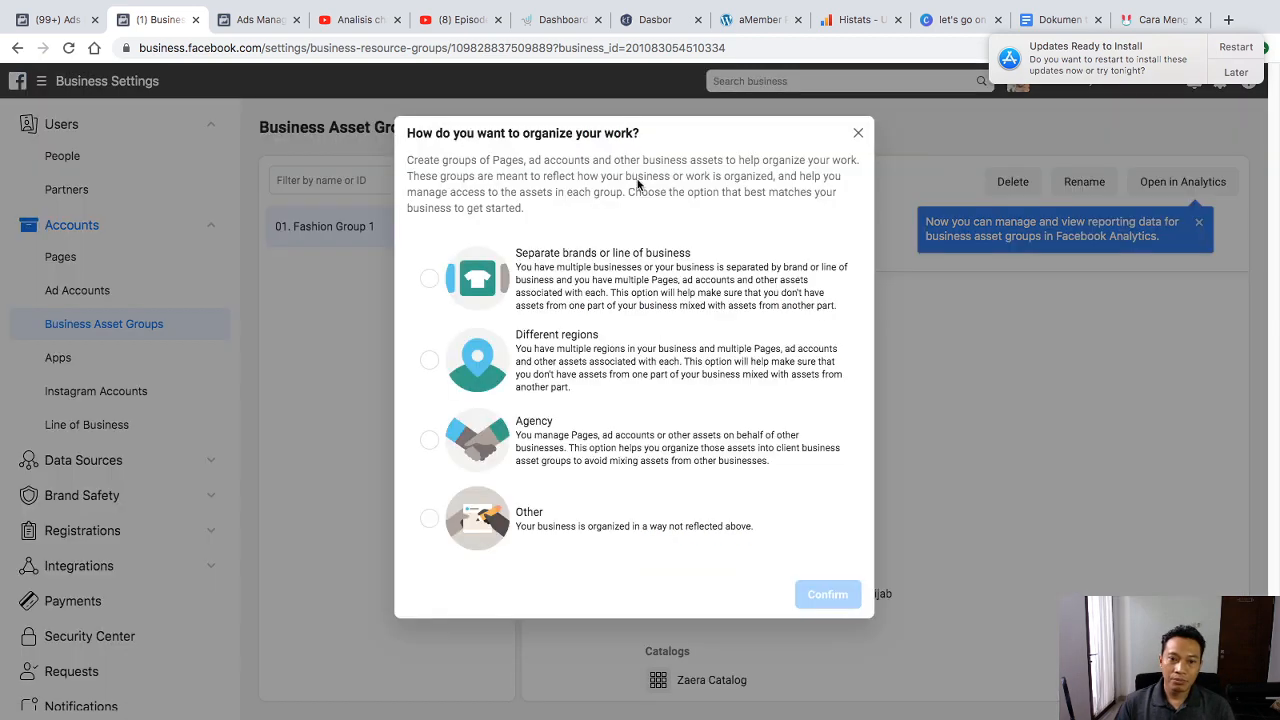
{"action": "left_click", "coordinate": [603, 277]}
{"action": "left_click", "coordinate": [826, 594]}
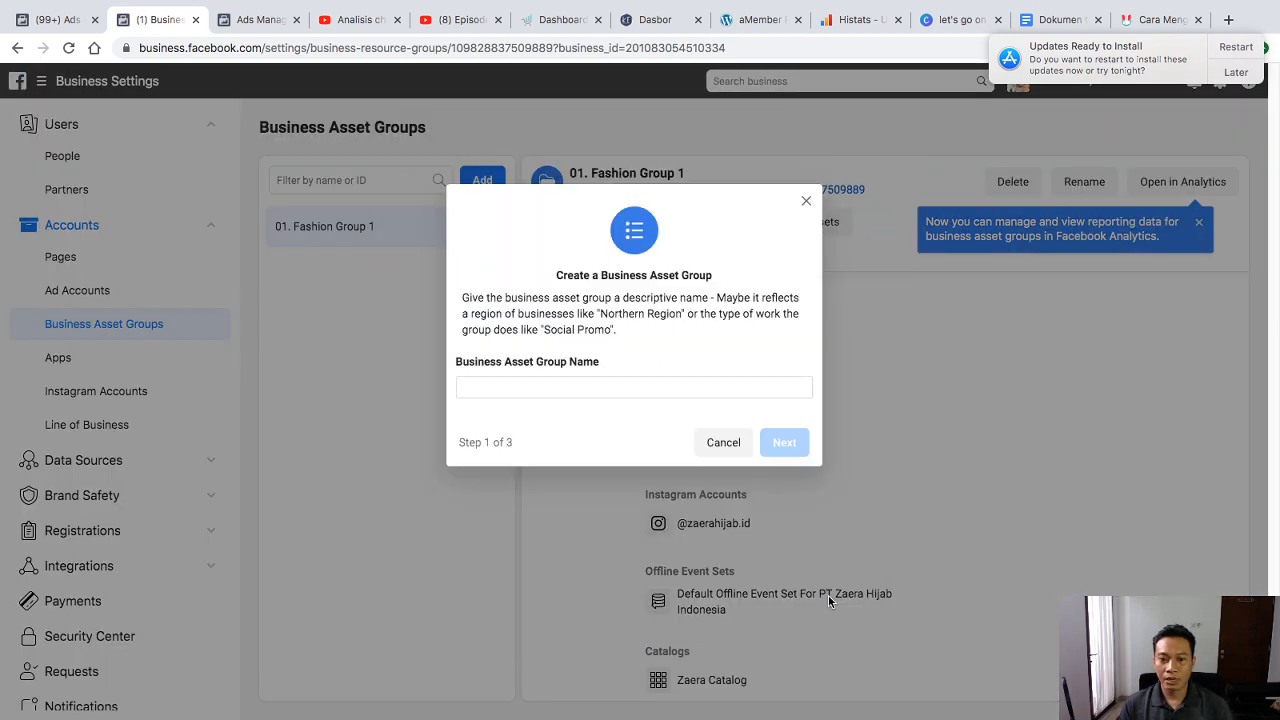
{"action": "left_click", "coordinate": [539, 386]}
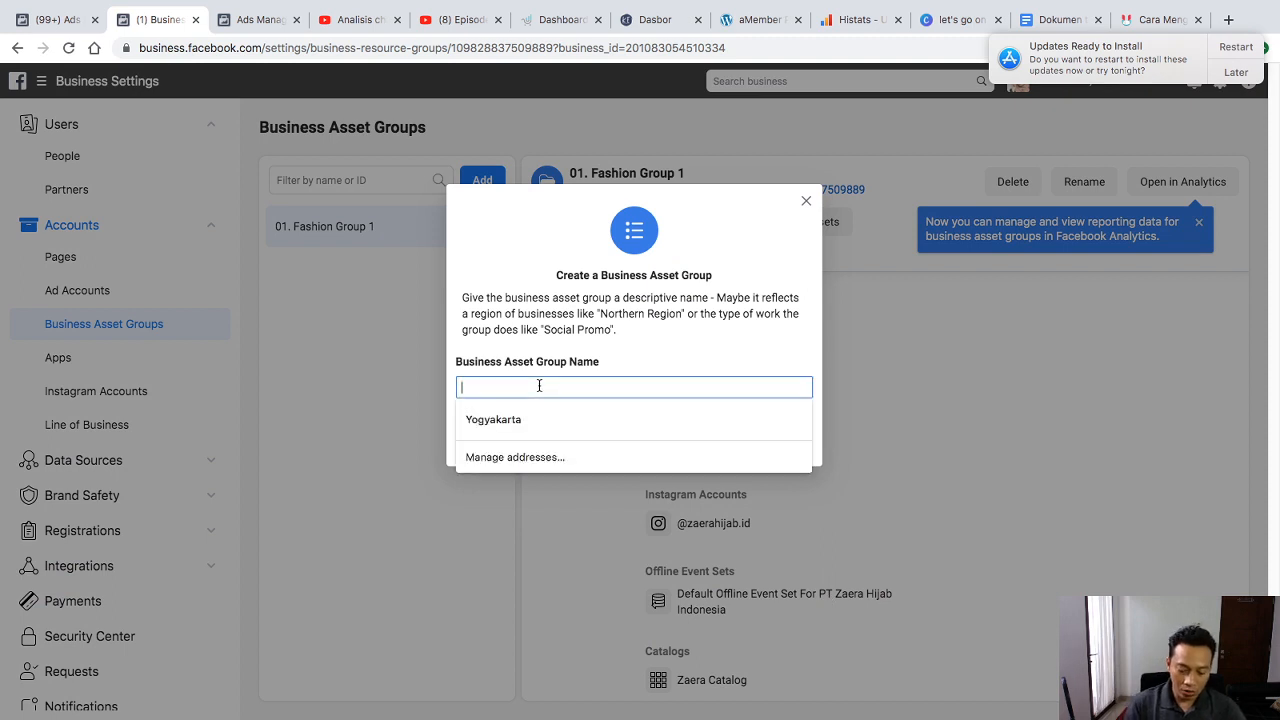
{"action": "type", "text": "02. Fashion Group Brand 2"}
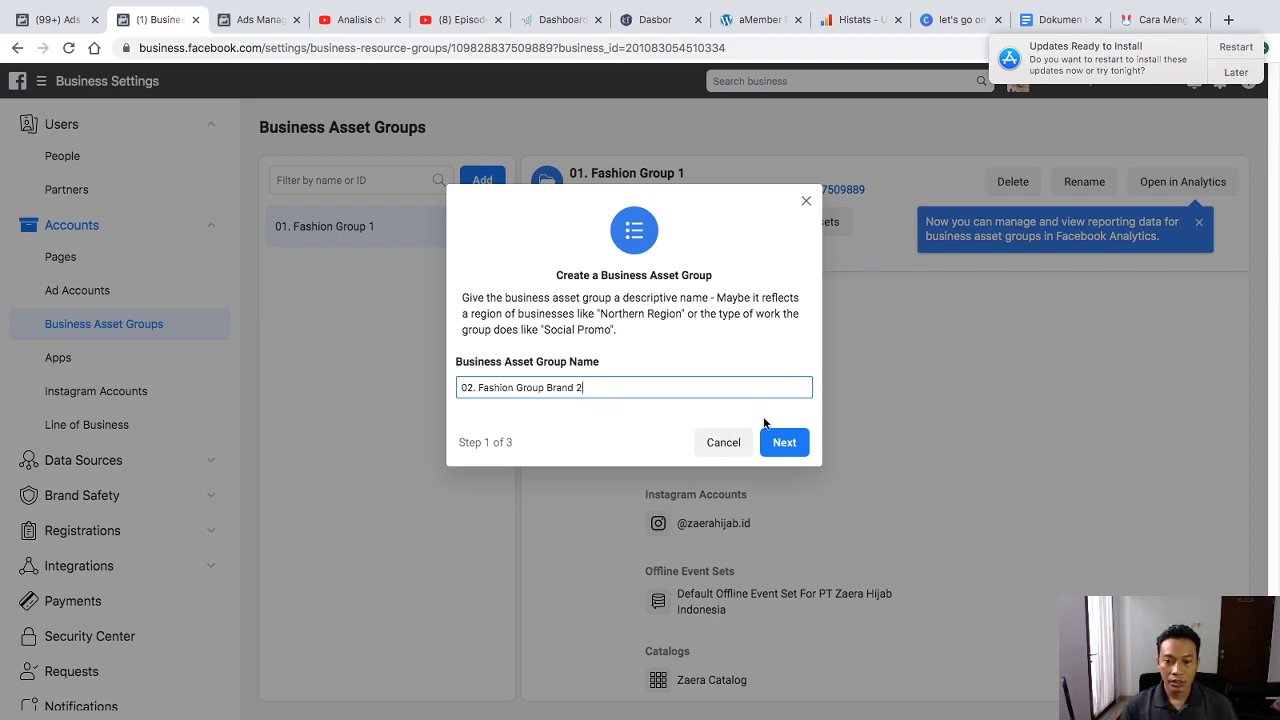
{"action": "left_click", "coordinate": [784, 442]}
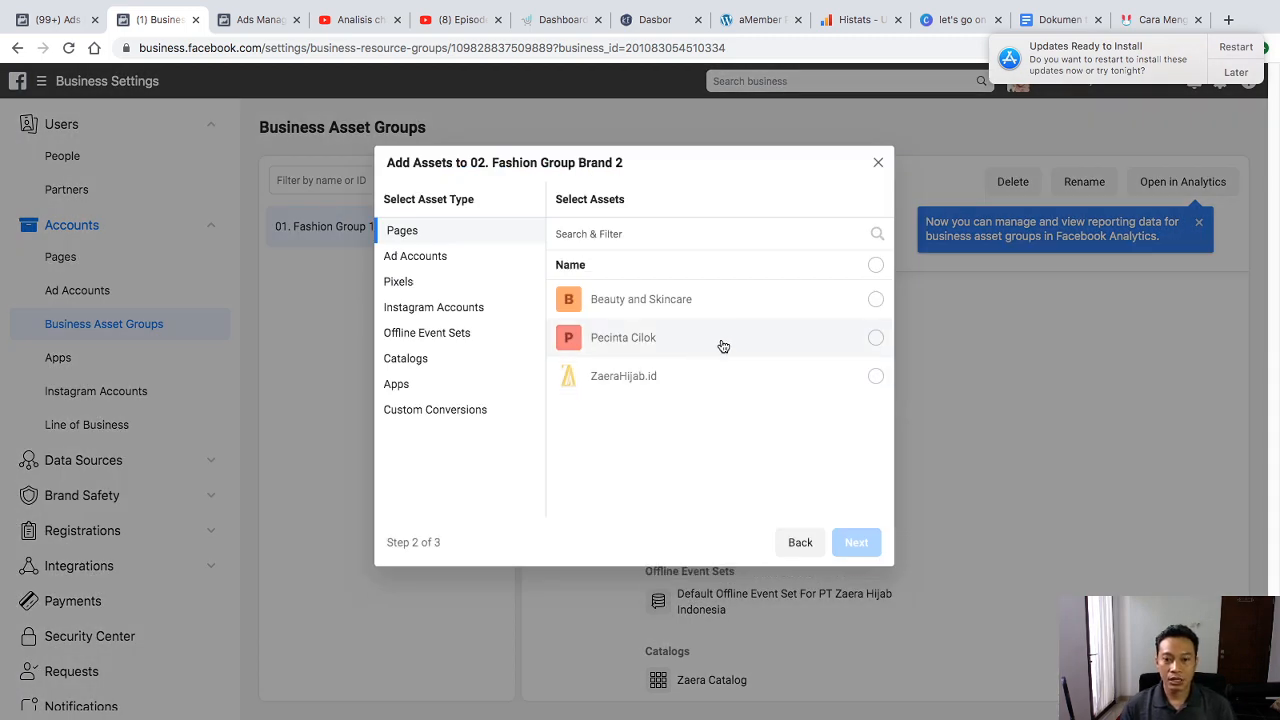
Include the Pecinta Cilok Page and the ad accounts Account Belajar Bareng and Reseller Wearmoura in the new group
{"action": "left_click", "coordinate": [722, 346]}
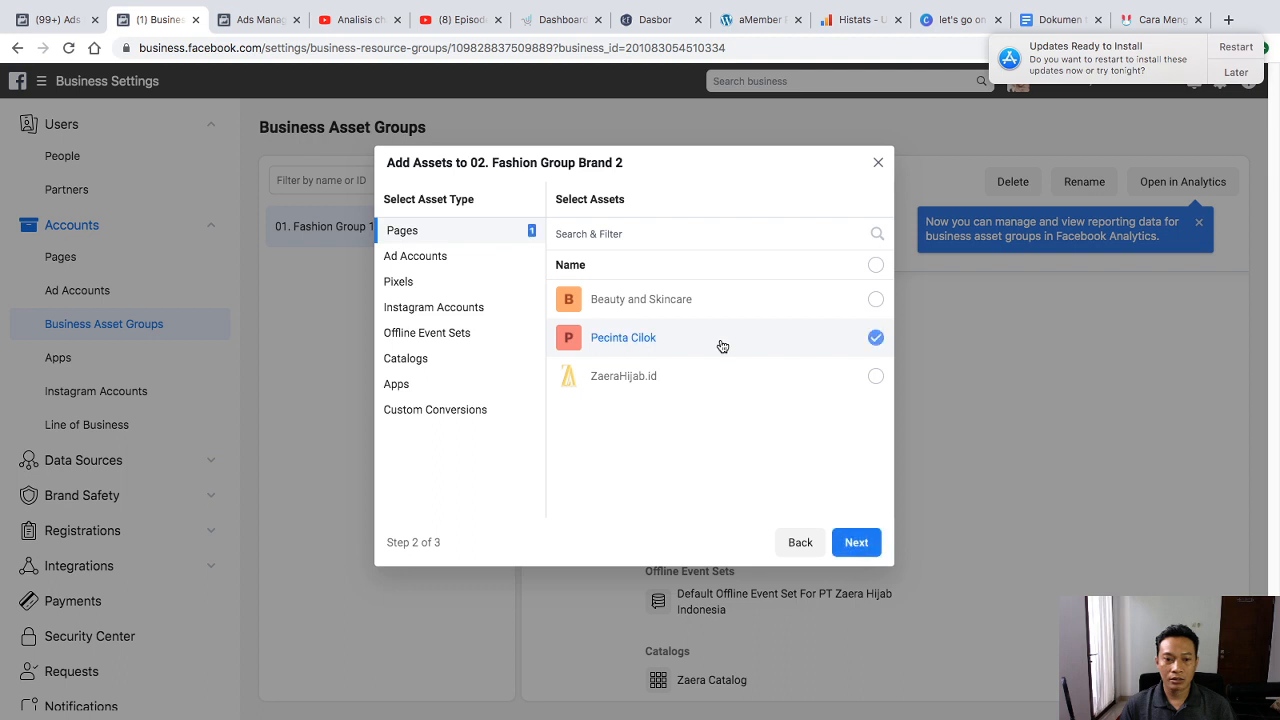
{"action": "left_click", "coordinate": [430, 259]}
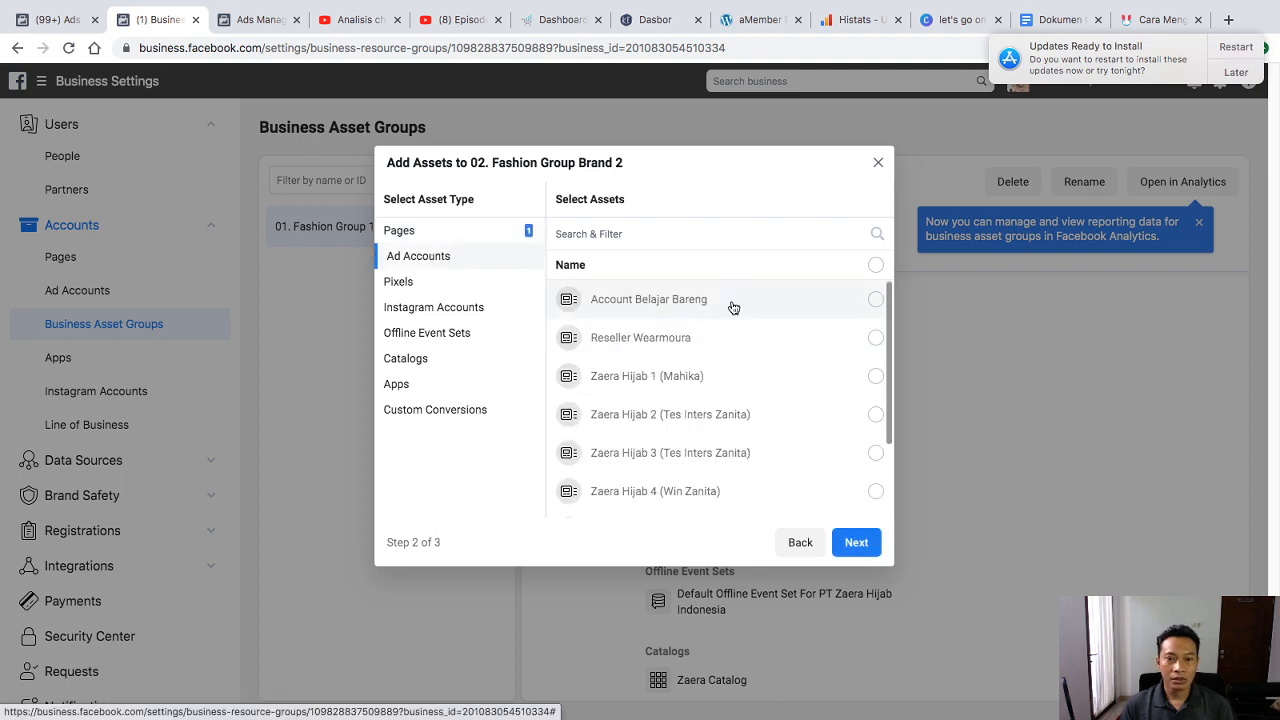
{"action": "left_click", "coordinate": [827, 316]}
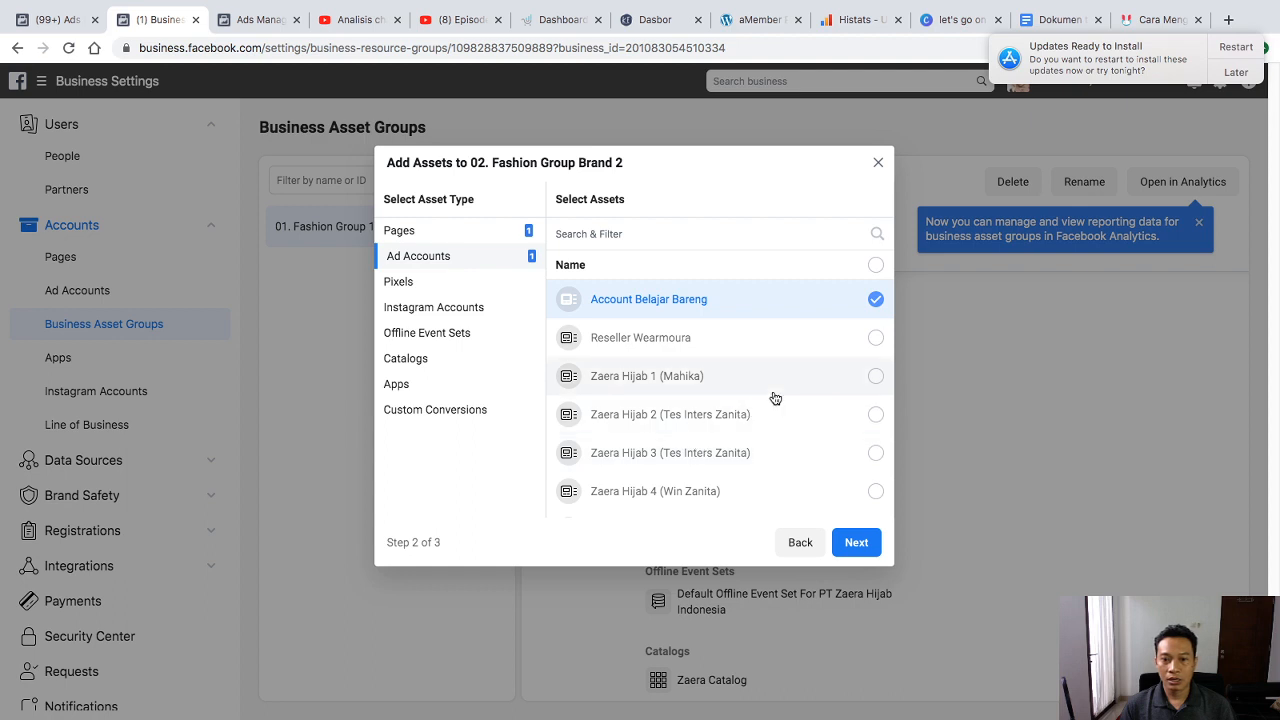
{"action": "left_click", "coordinate": [775, 345]}
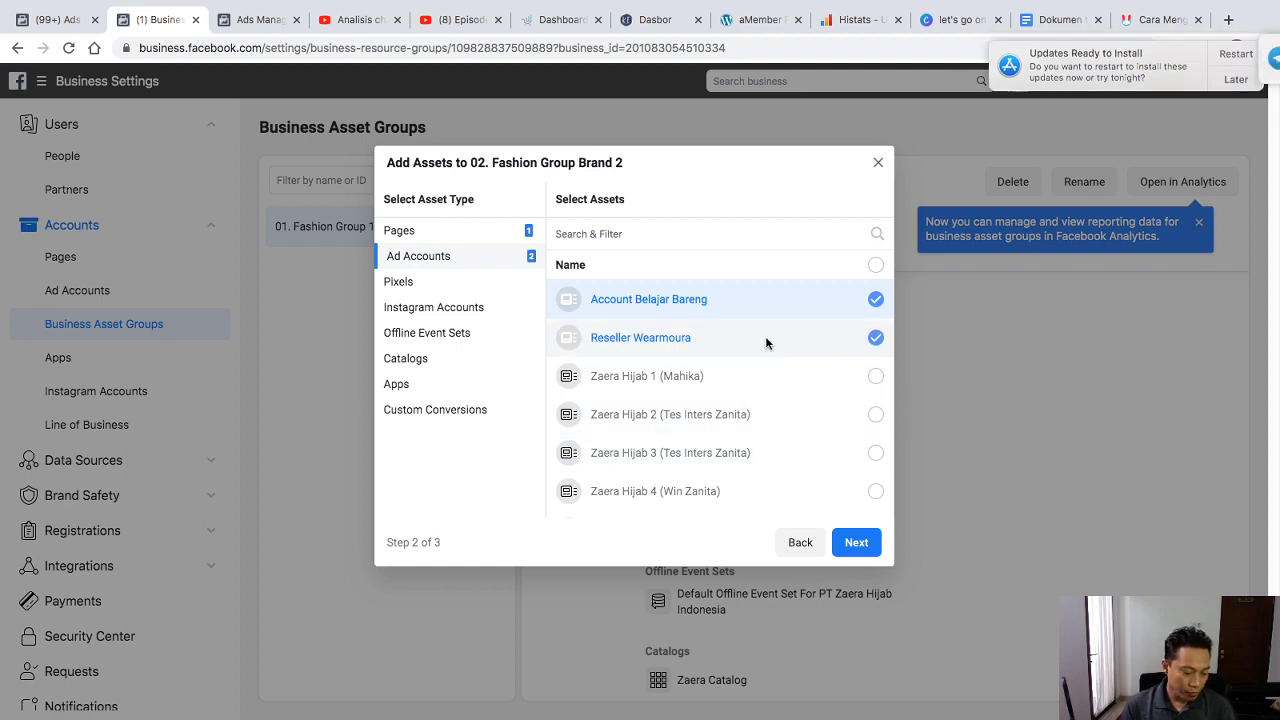
Include Zaera Pixel in the new group and postpone the system update reminder until tomorrow
{"action": "left_click", "coordinate": [457, 286]}
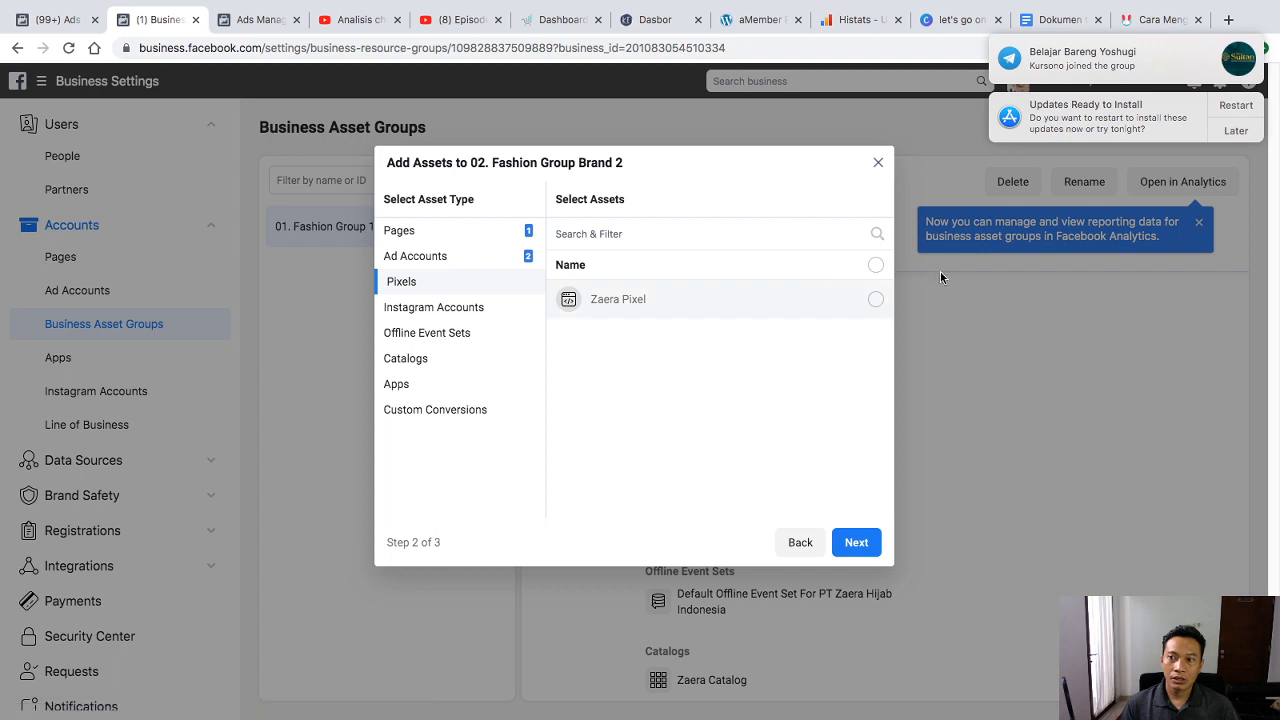
{"action": "left_click", "coordinate": [1236, 130]}
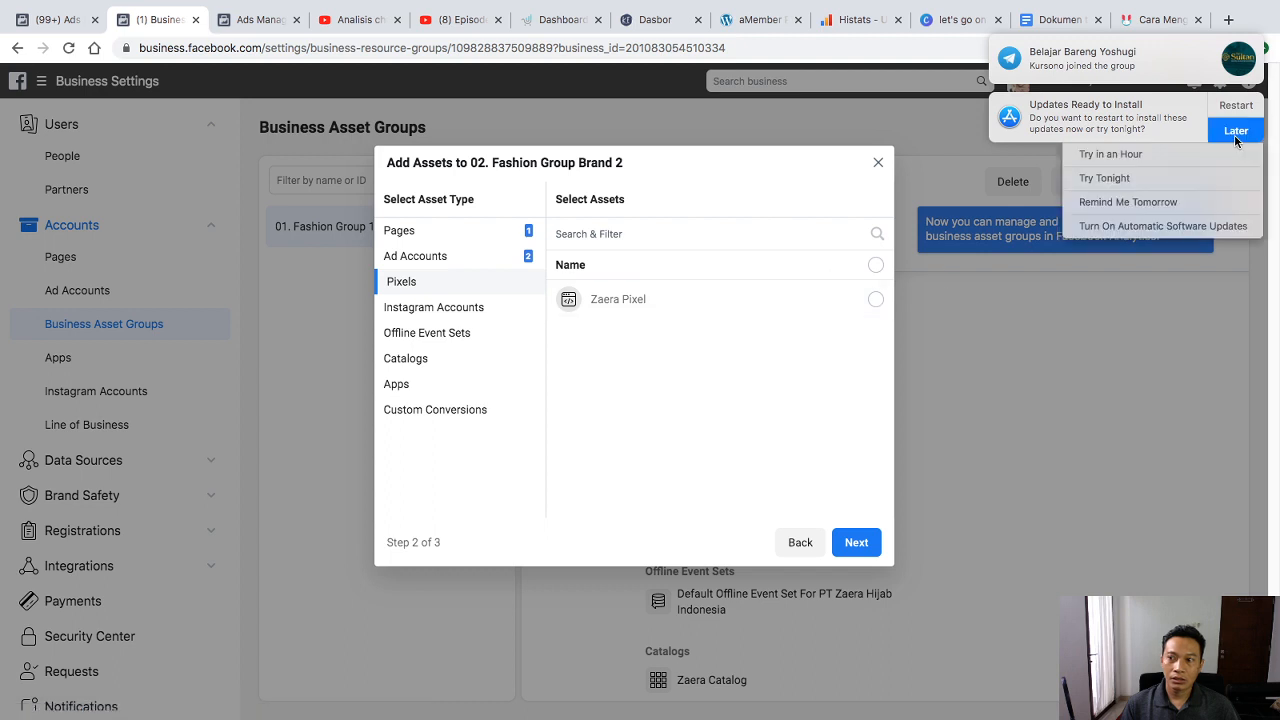
{"action": "left_click", "coordinate": [1234, 207]}
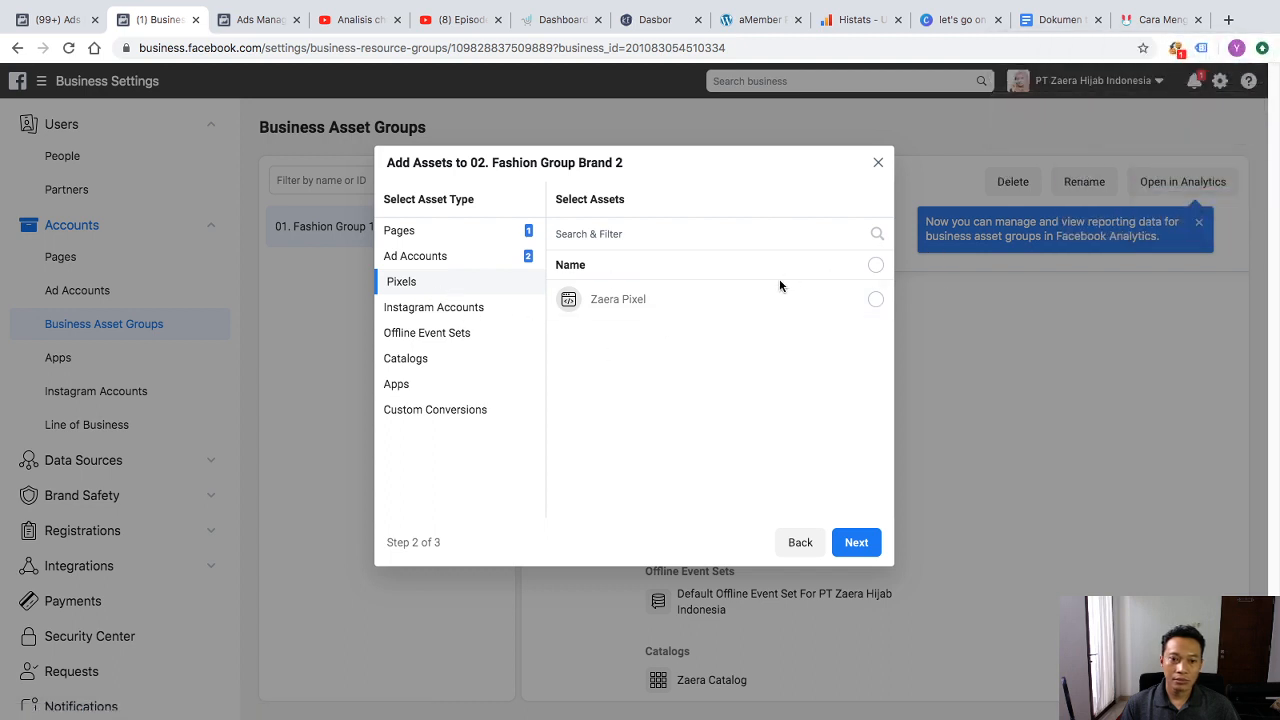
{"action": "left_click", "coordinate": [737, 312]}
{"action": "left_click", "coordinate": [471, 312]}
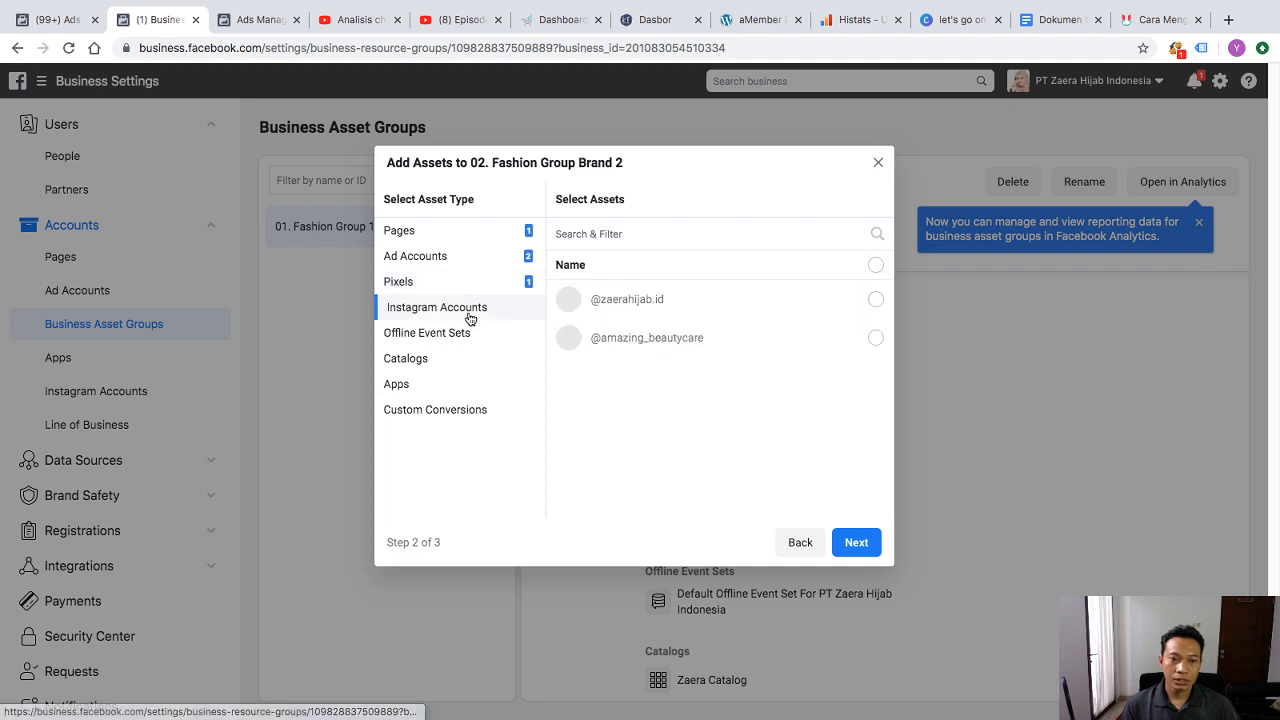
{"action": "left_click", "coordinate": [672, 340]}
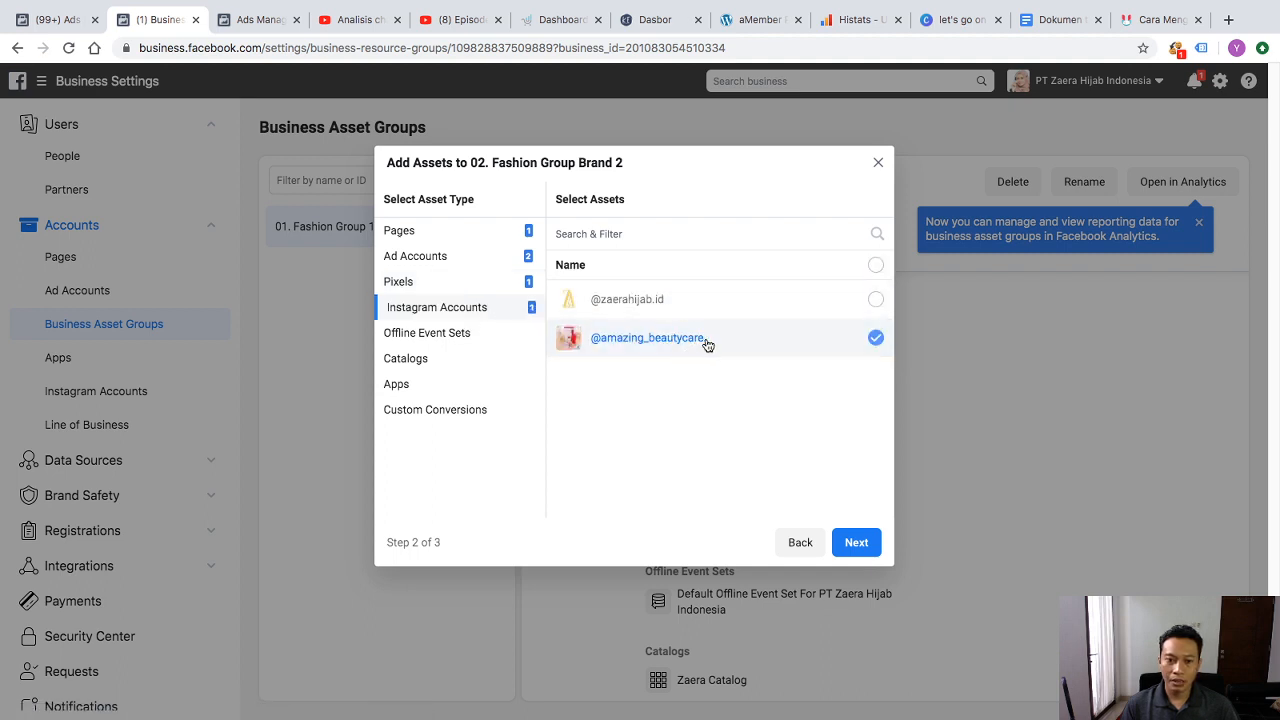
{"action": "left_click", "coordinate": [424, 362]}
{"action": "left_click", "coordinate": [678, 340]}
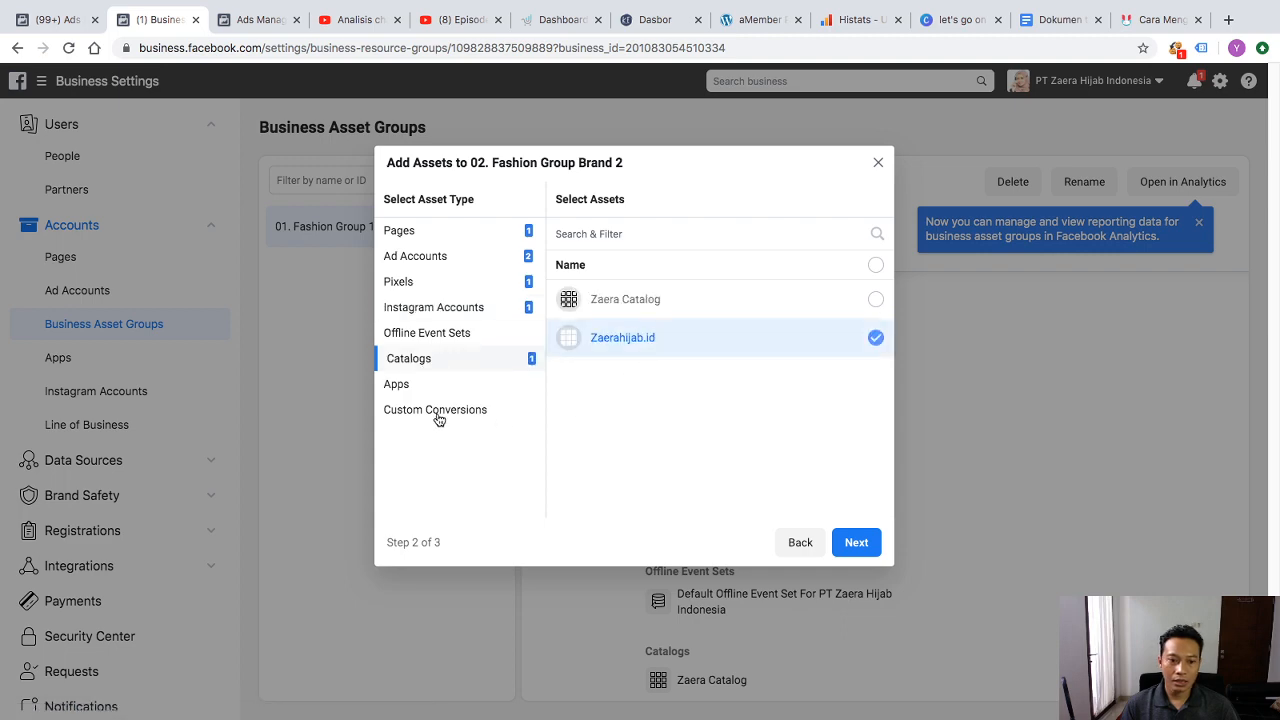
Select the first two listed people for the new group and create the business asset group
{"action": "left_click", "coordinate": [870, 543]}
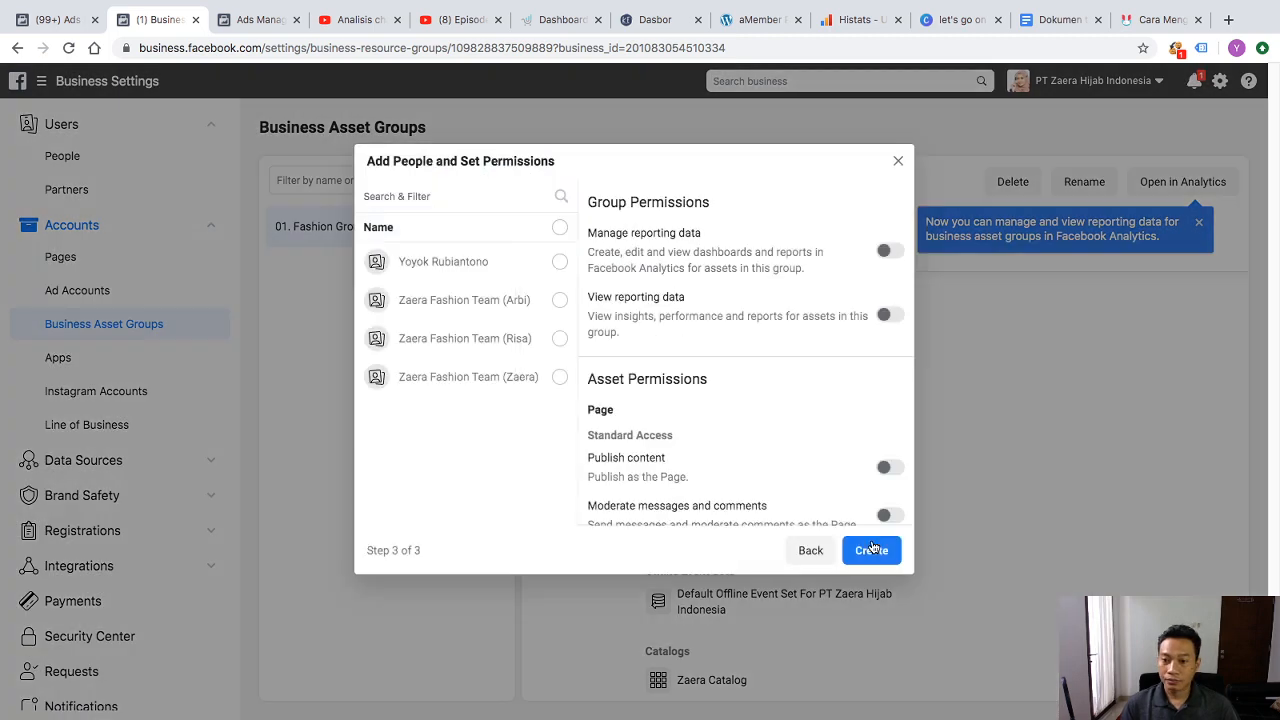
{"action": "left_click", "coordinate": [559, 261]}
{"action": "left_click", "coordinate": [559, 302]}
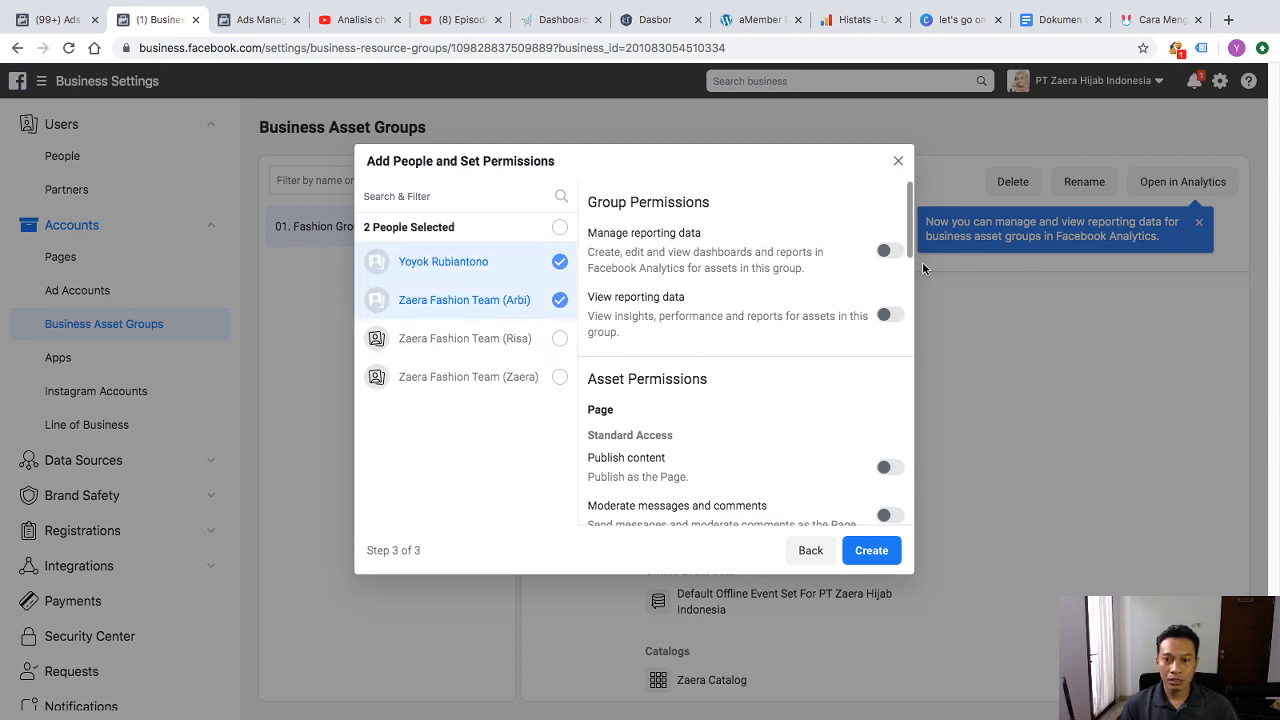
{"action": "left_click", "coordinate": [887, 554]}
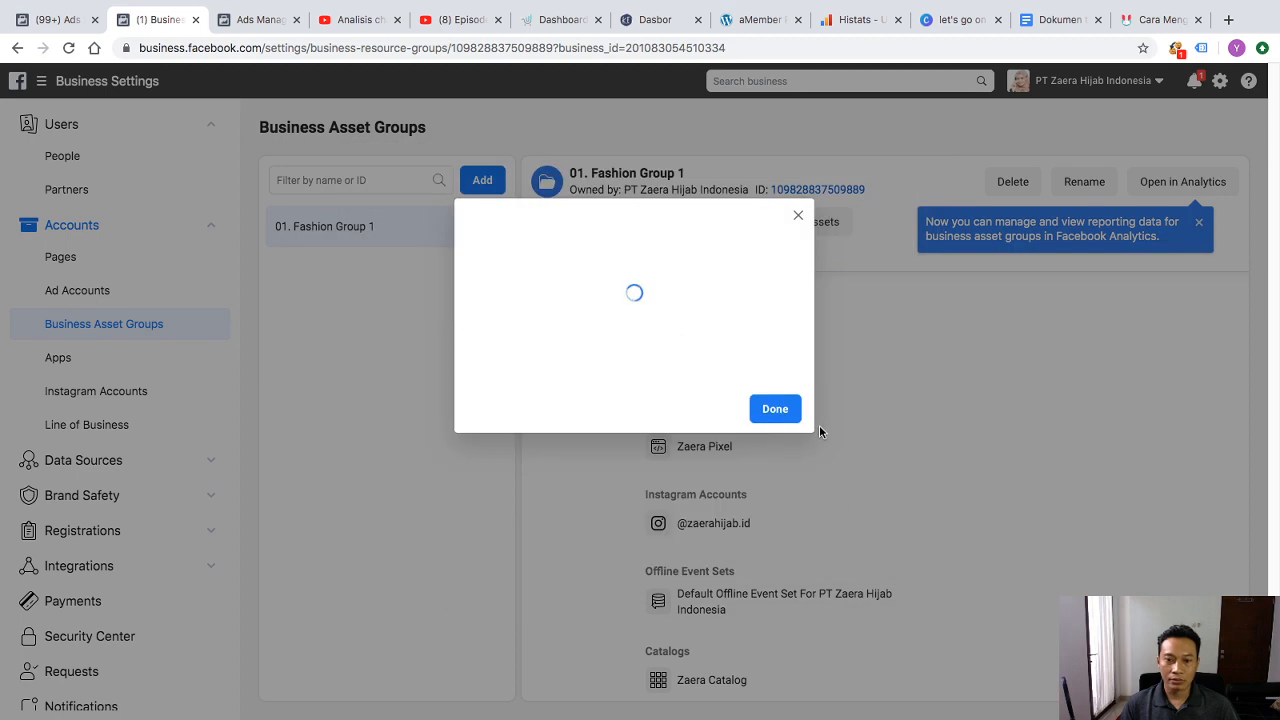
Finish the group creation and review the people with access to 01. Fashion Group 1 and 02. Fashion Group Brand 2
{"action": "left_click", "coordinate": [770, 413]}
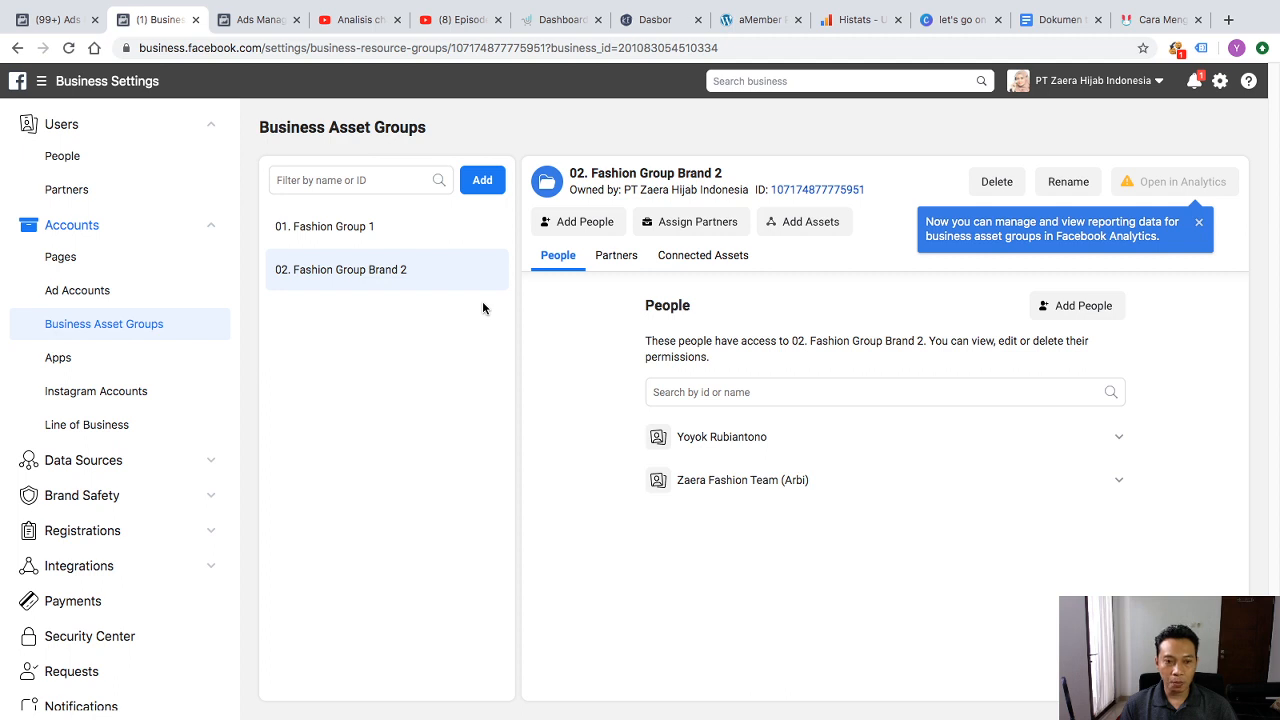
{"action": "left_click", "coordinate": [458, 232]}
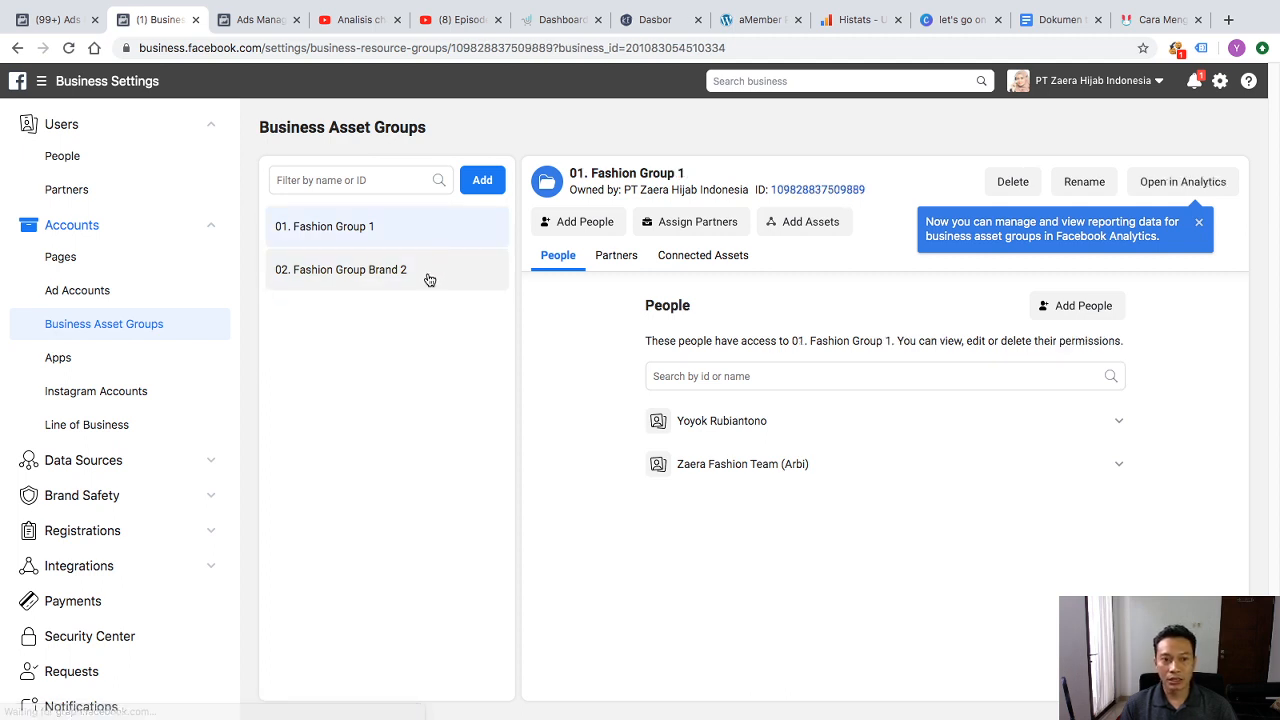
{"action": "left_click", "coordinate": [429, 279]}
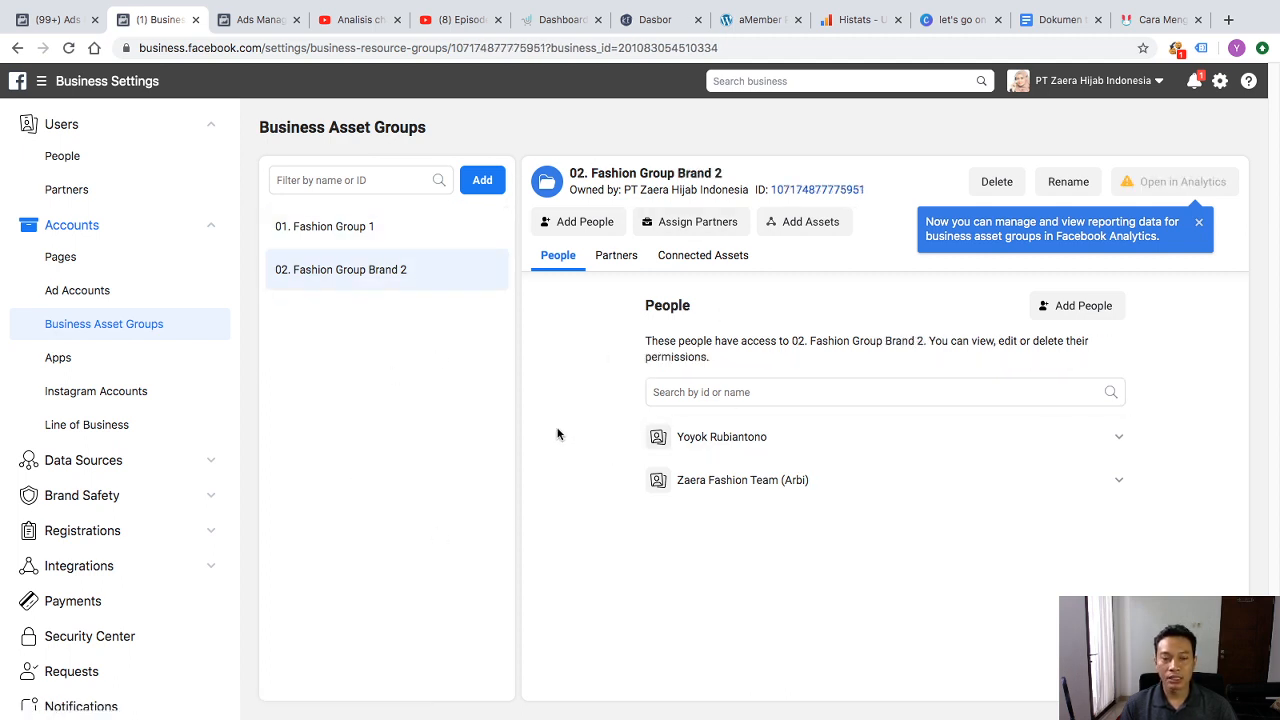
{"action": "left_click", "coordinate": [422, 237]}
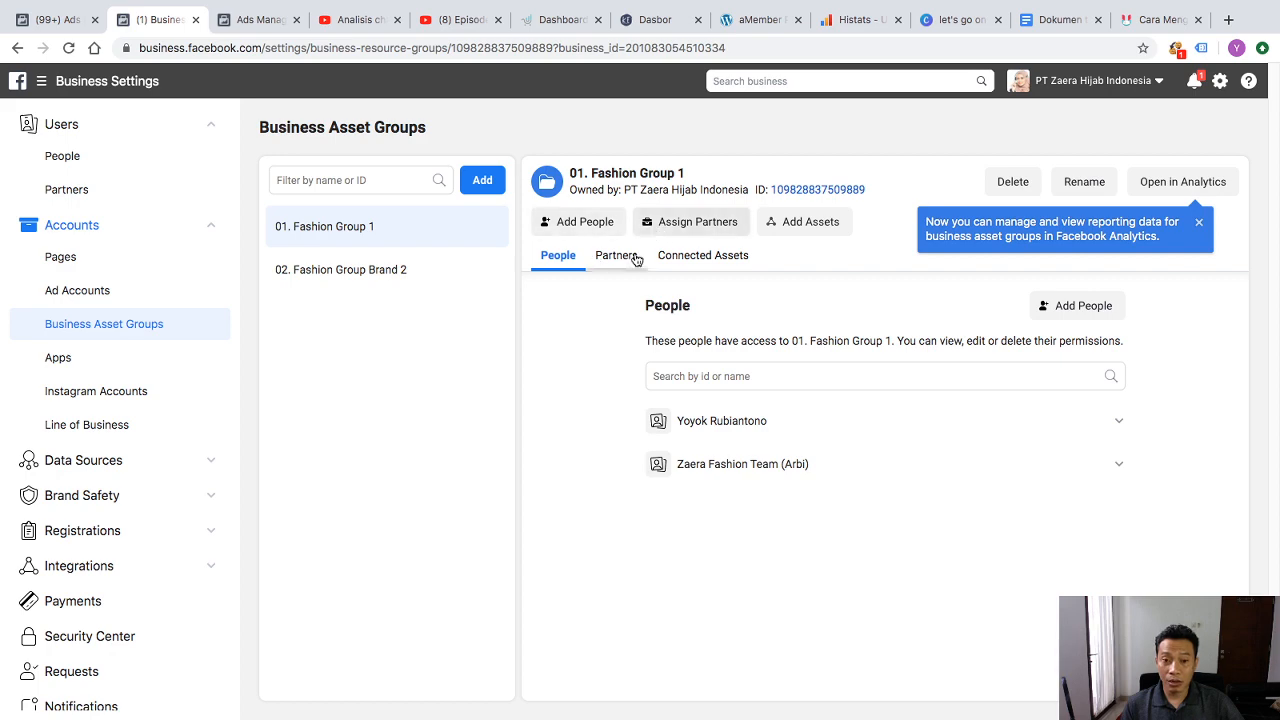
{"action": "left_click", "coordinate": [567, 228]}
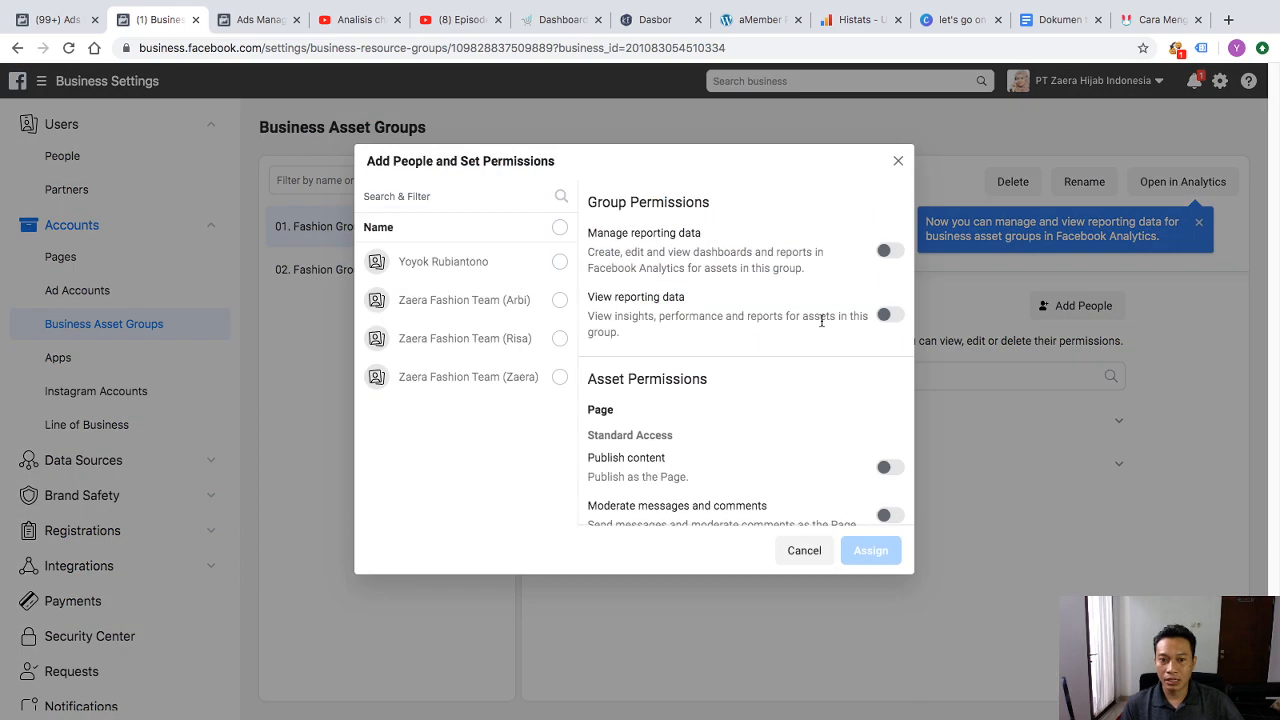
{"action": "left_click", "coordinate": [493, 339]}
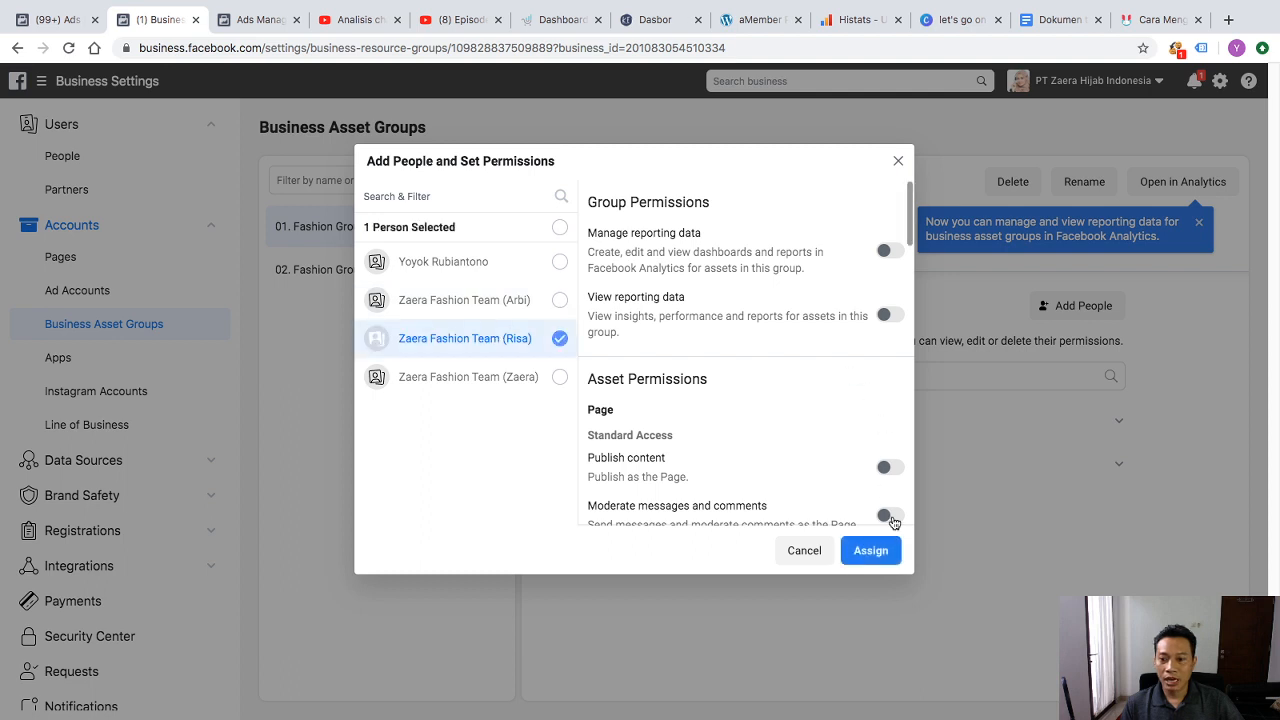
{"action": "left_click", "coordinate": [795, 551]}
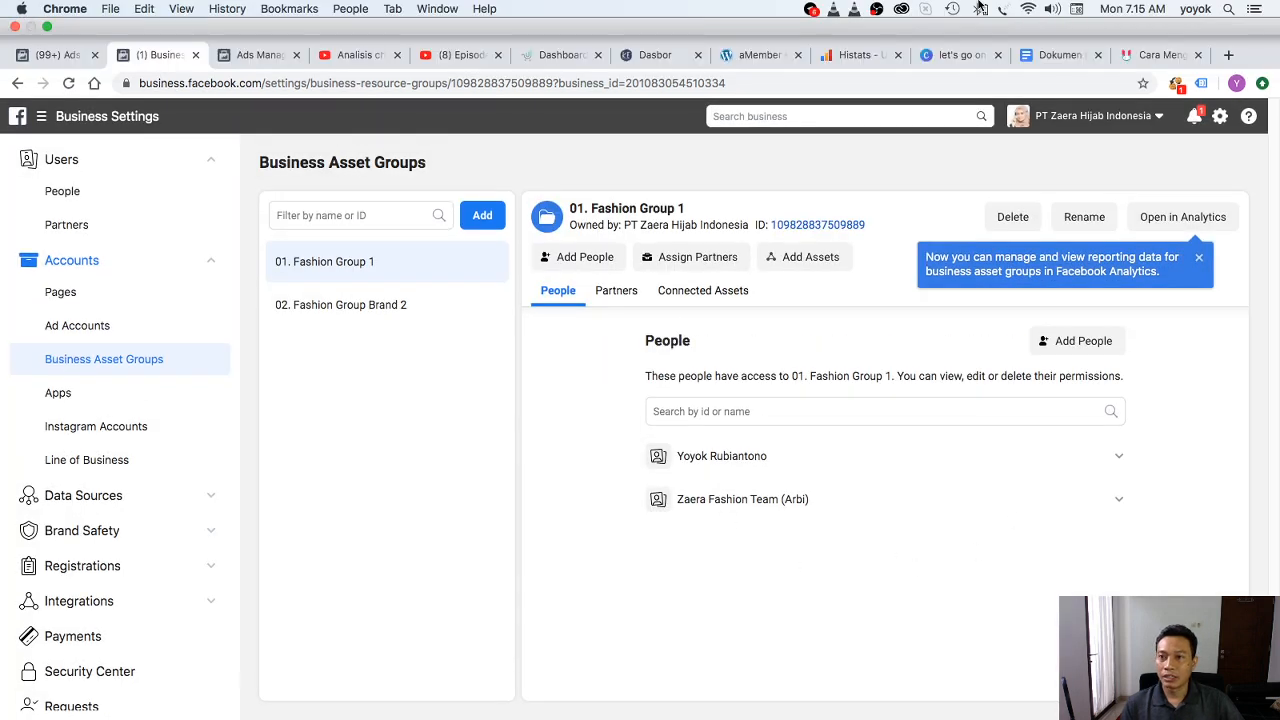
{"action": "left_click", "coordinate": [878, 10]}
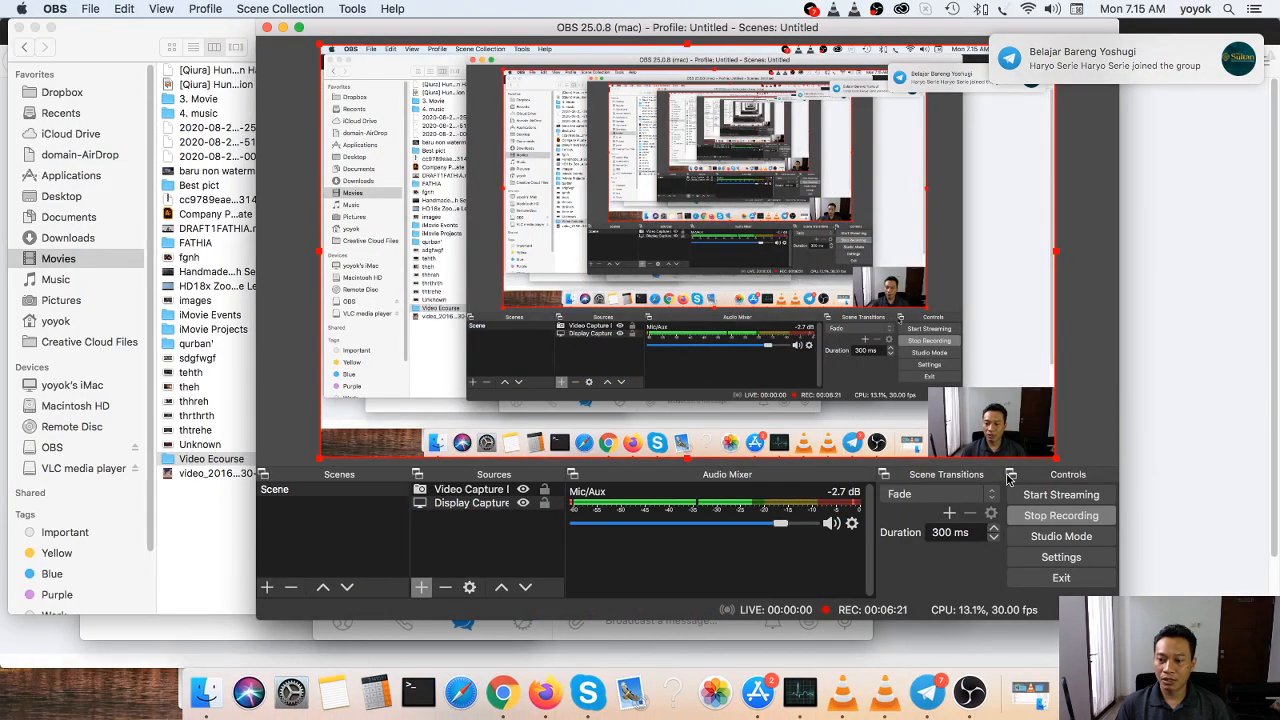